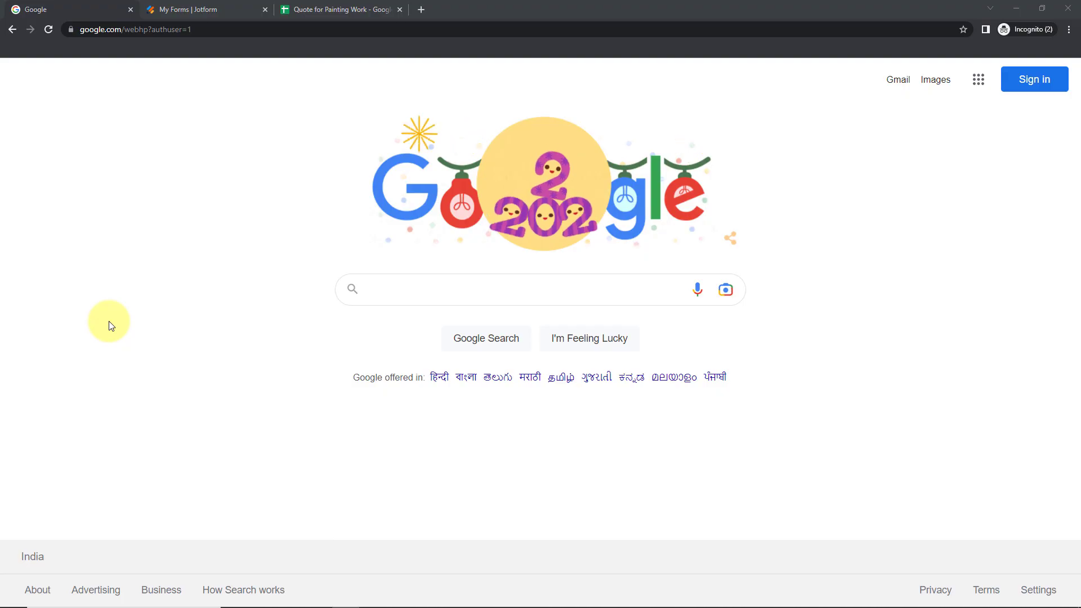
Go to pabbly.com/connect, sign in, and open the Pabbly Connect workflow dashboard
left_click(205, 30)
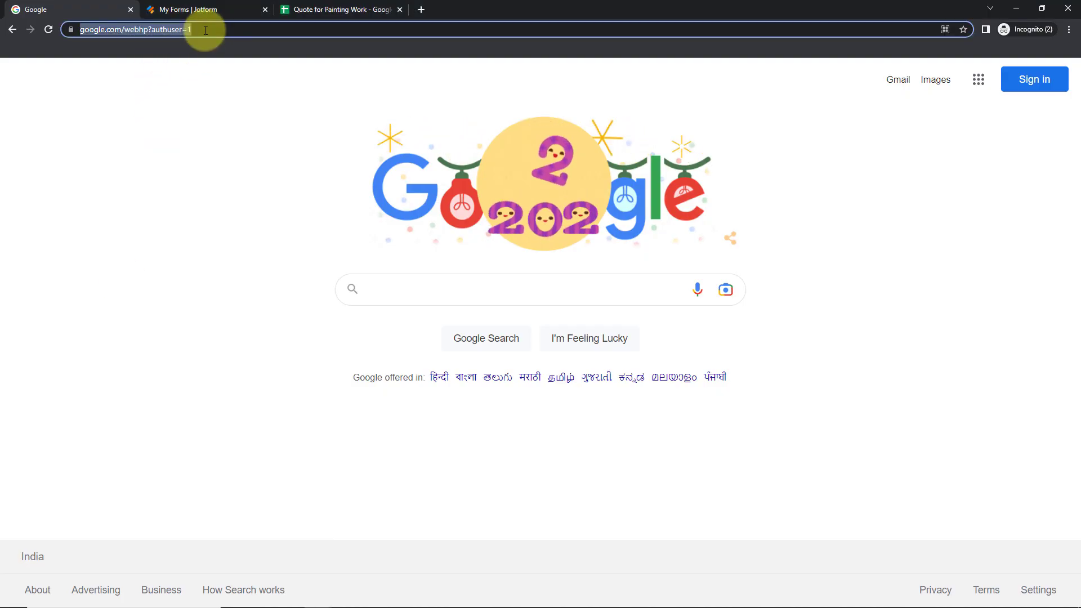
type("pabbly.com/connect")
key("Return")
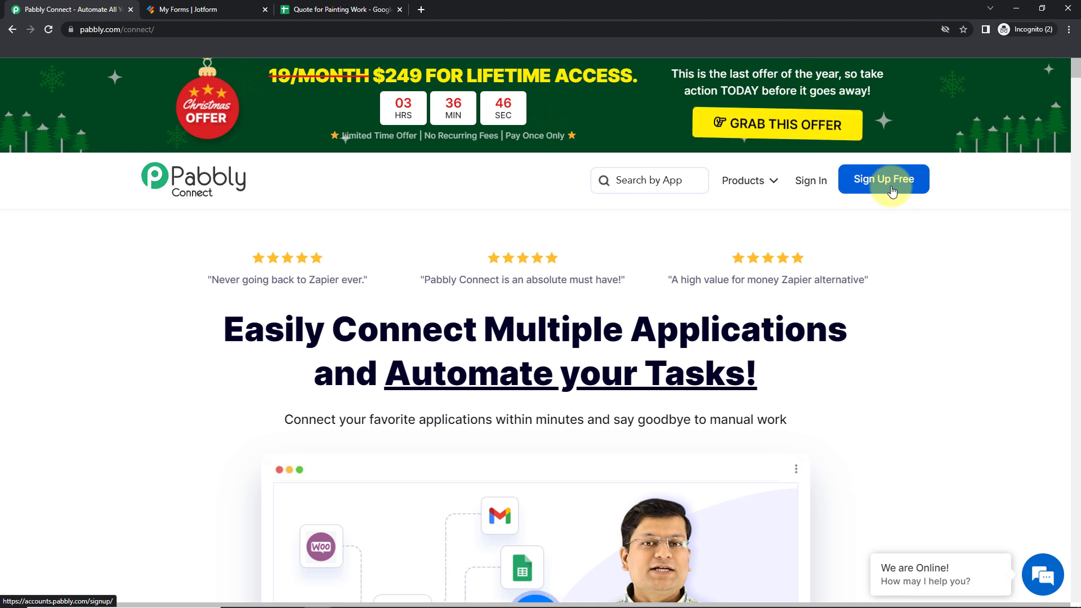
left_click(814, 184)
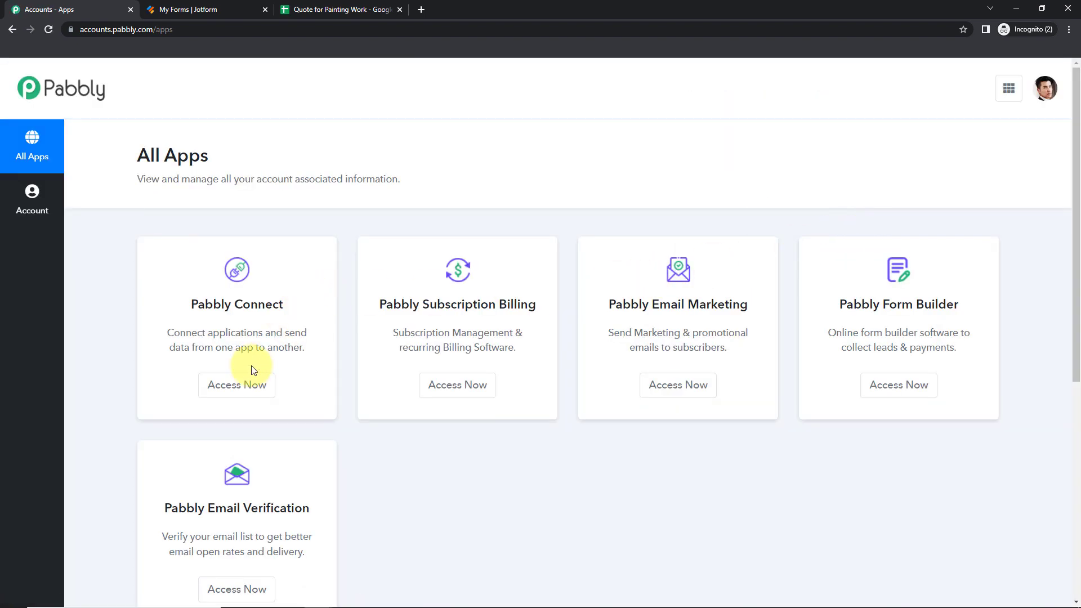
left_click(236, 384)
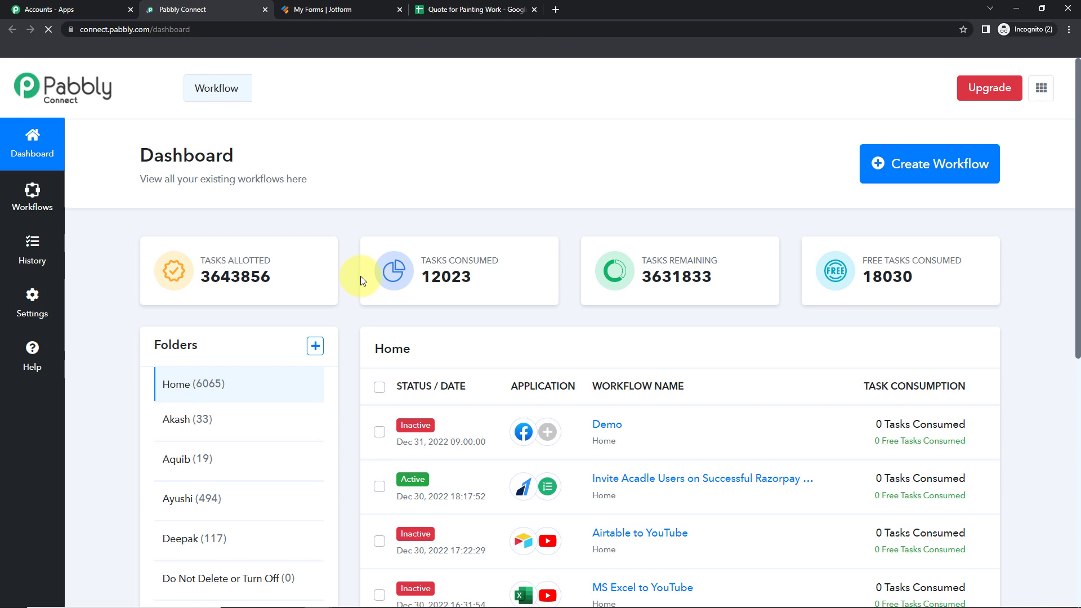
Start a new workflow, paste the name 'Create Request a Quote Form & Add Details to Google Sheets' and create it
left_click(962, 176)
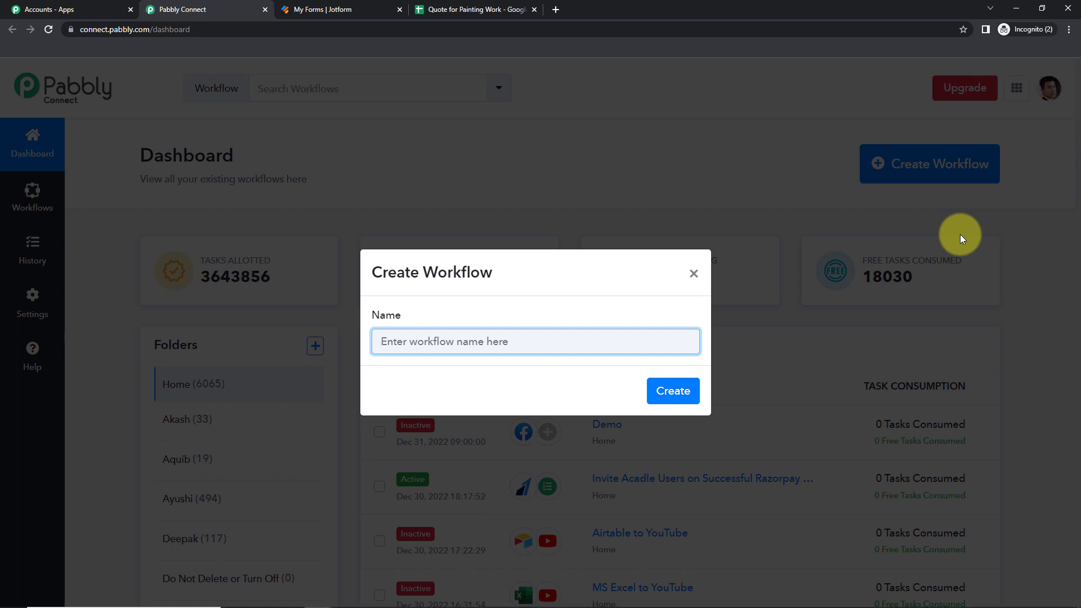
type("Create Request a Quote Form & Add Details to Google Sheets")
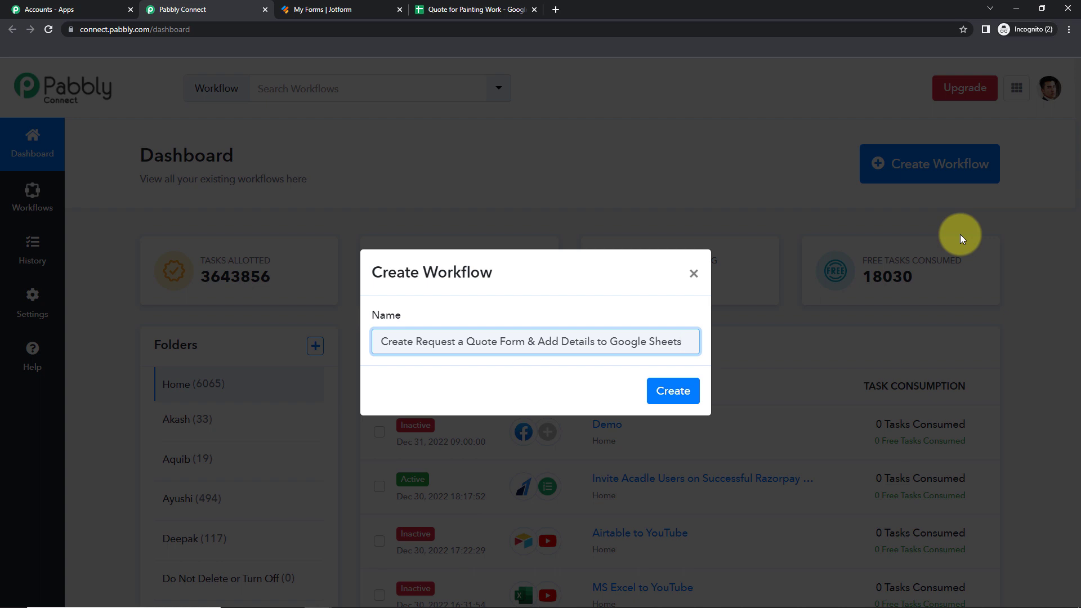
left_click(684, 398)
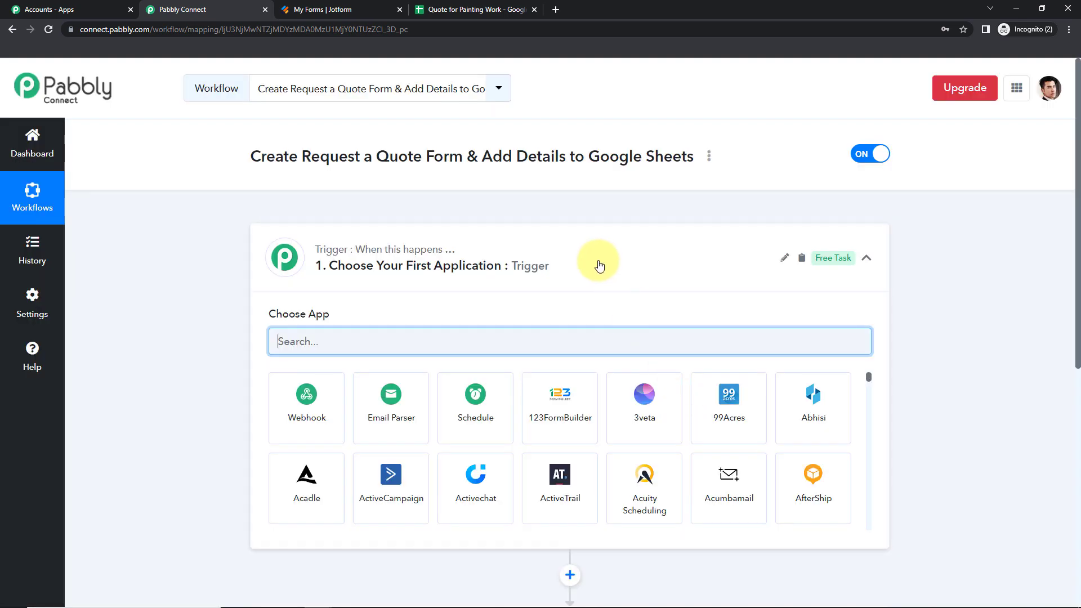
Set the trigger app to JotForm with the New Response event
scroll(563, 295, "down", 5)
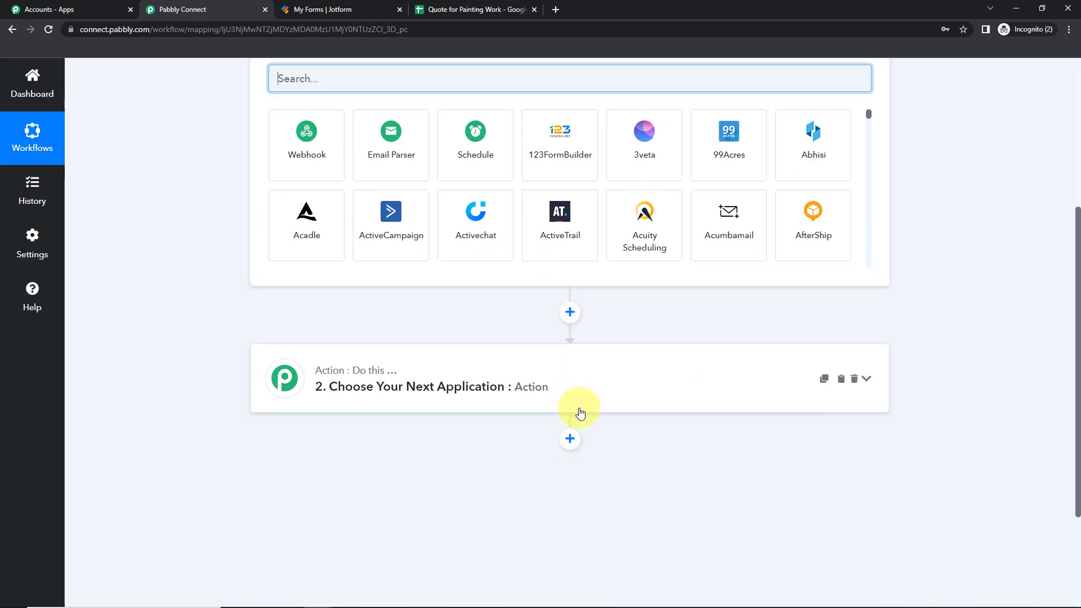
scroll(580, 414, "up", 3)
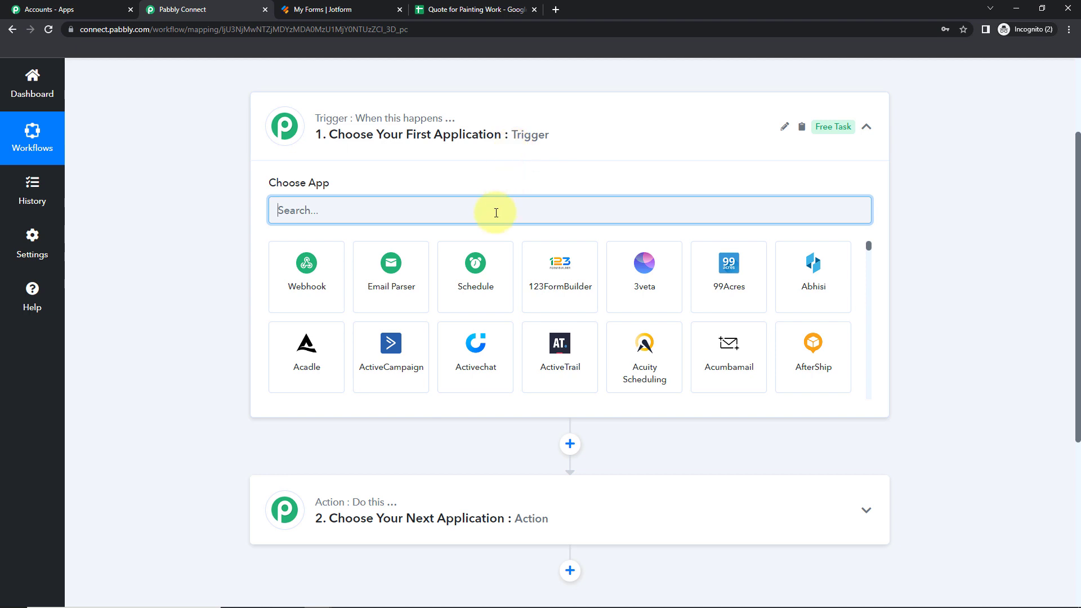
type("Jot")
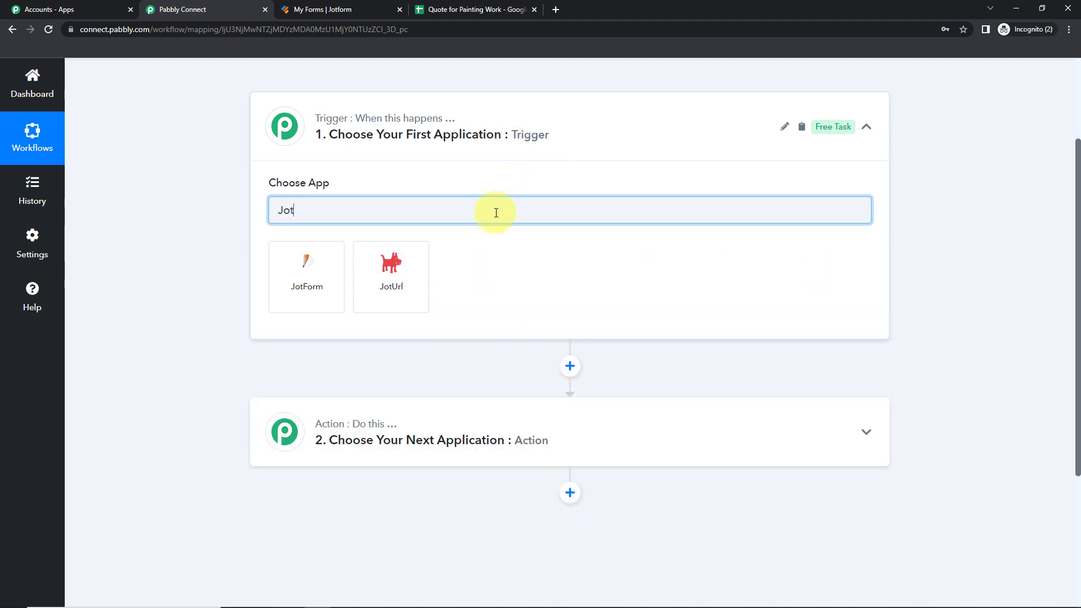
left_click(297, 279)
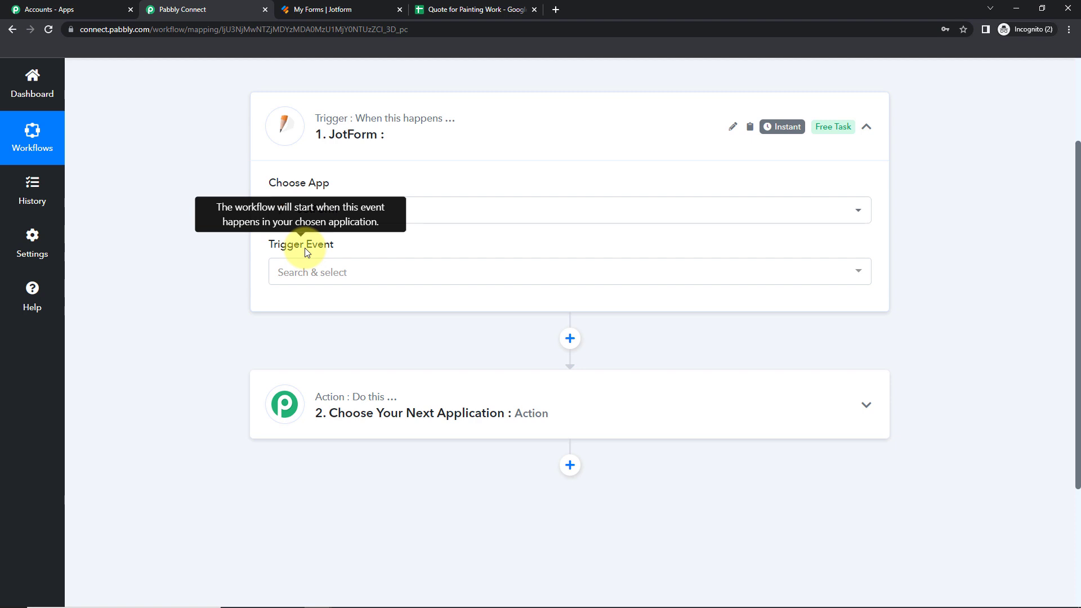
left_click(302, 274)
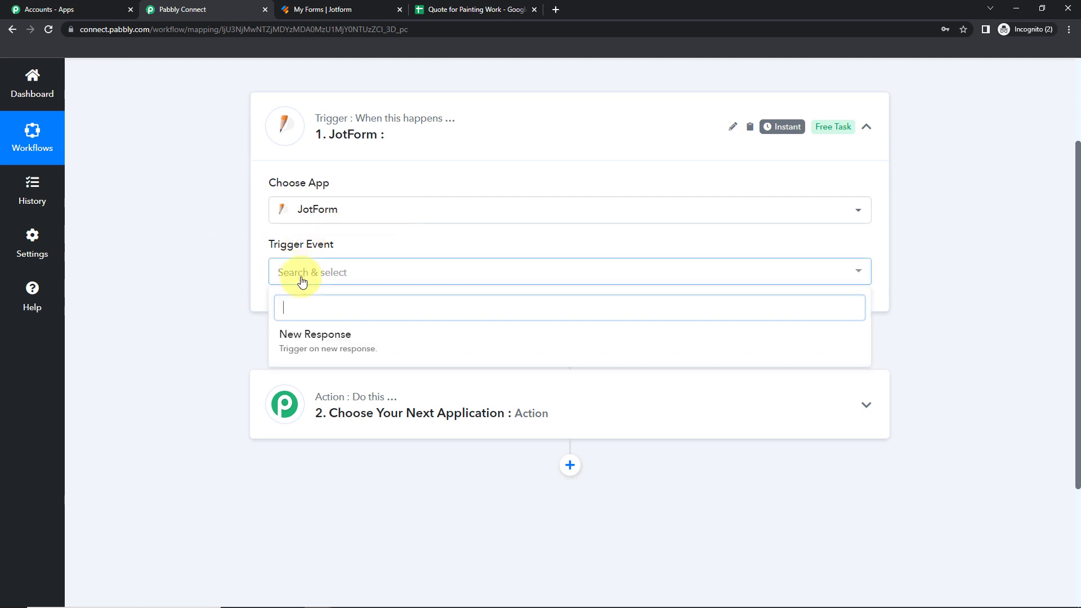
left_click(305, 345)
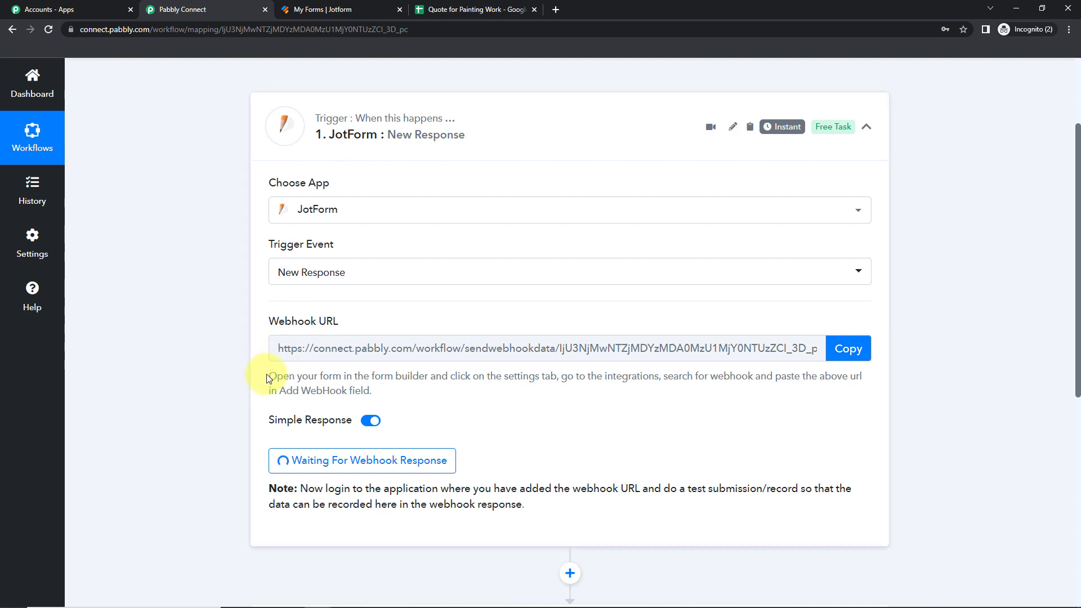
Copy the JotForm trigger's webhook URL and switch to Jotform's My Forms page
left_click_drag(265, 374, 389, 393)
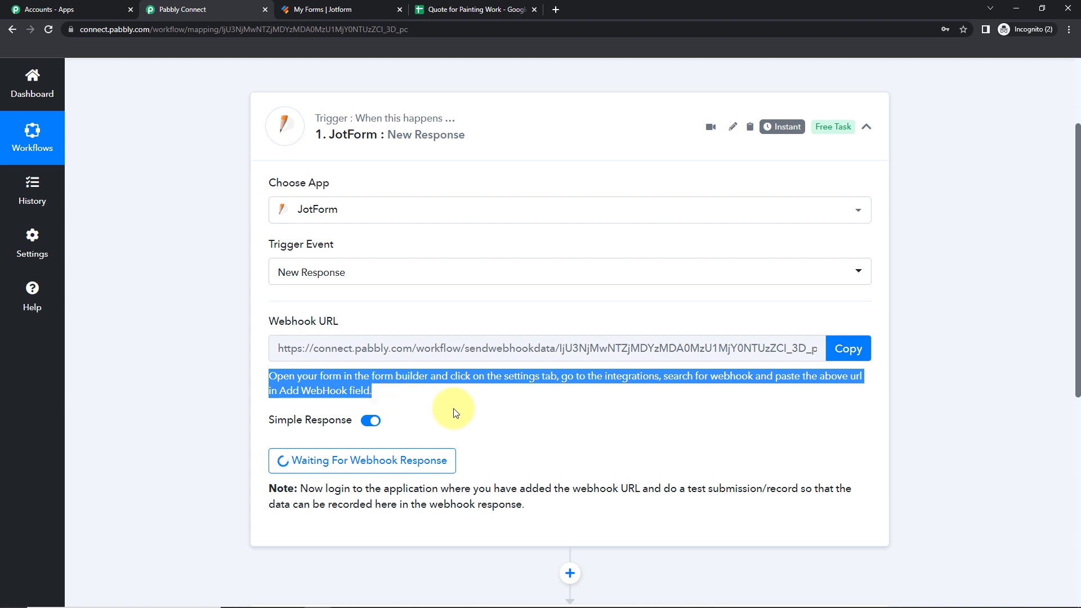
left_click(518, 391)
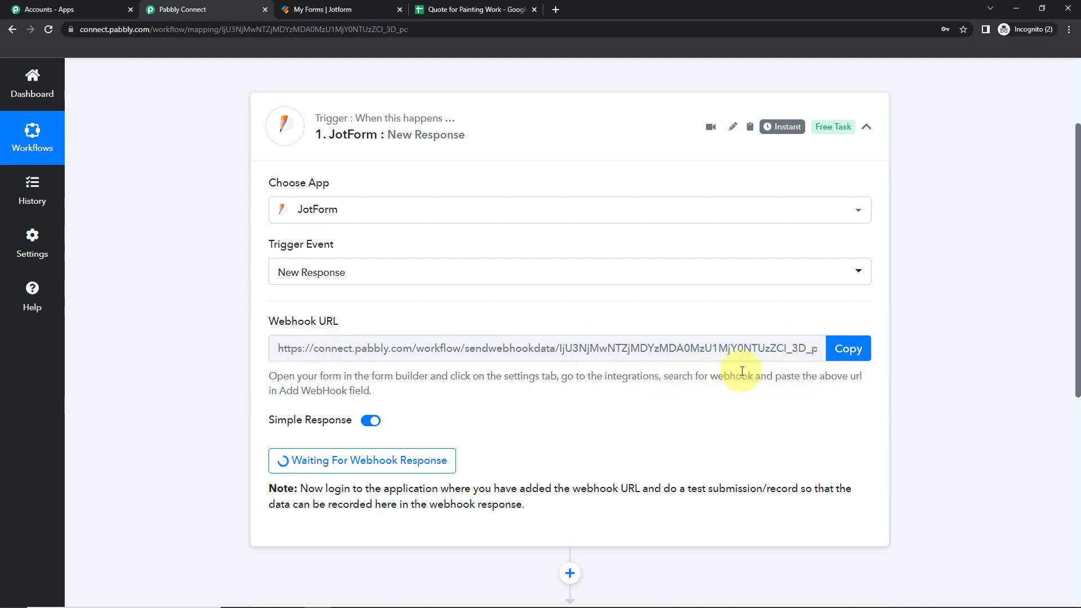
left_click(848, 349)
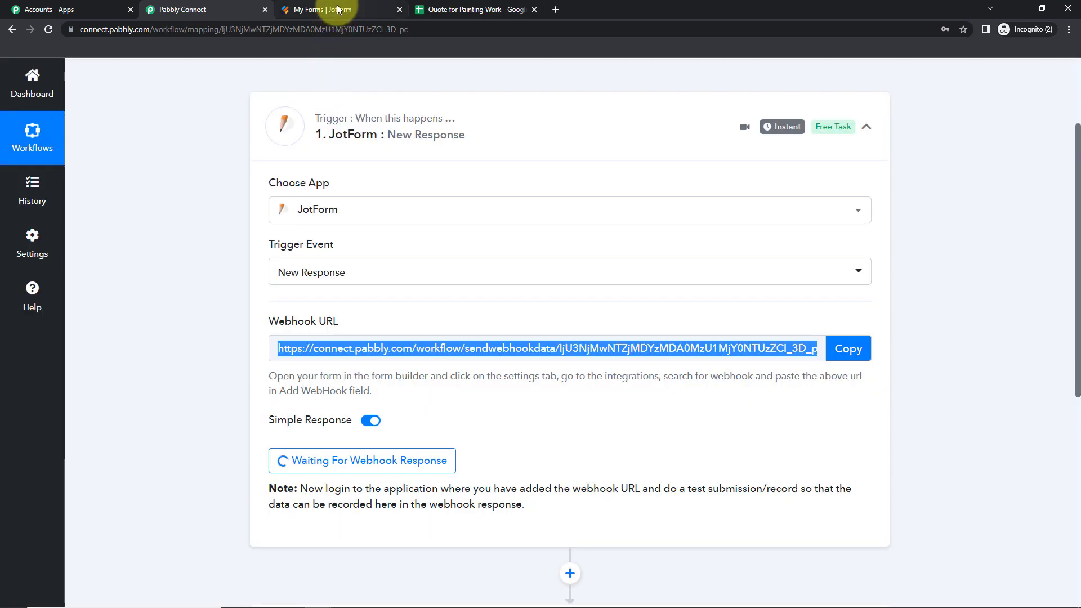
left_click(336, 9)
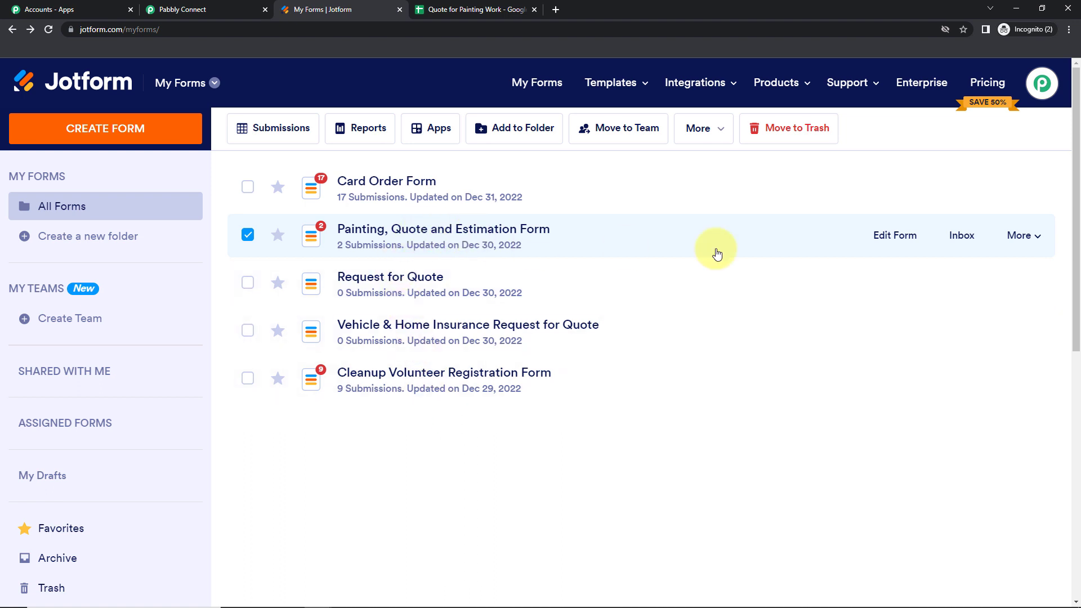
Edit the Painting, Quote and Estimation Form, review its fields, and go to its settings
left_click(882, 250)
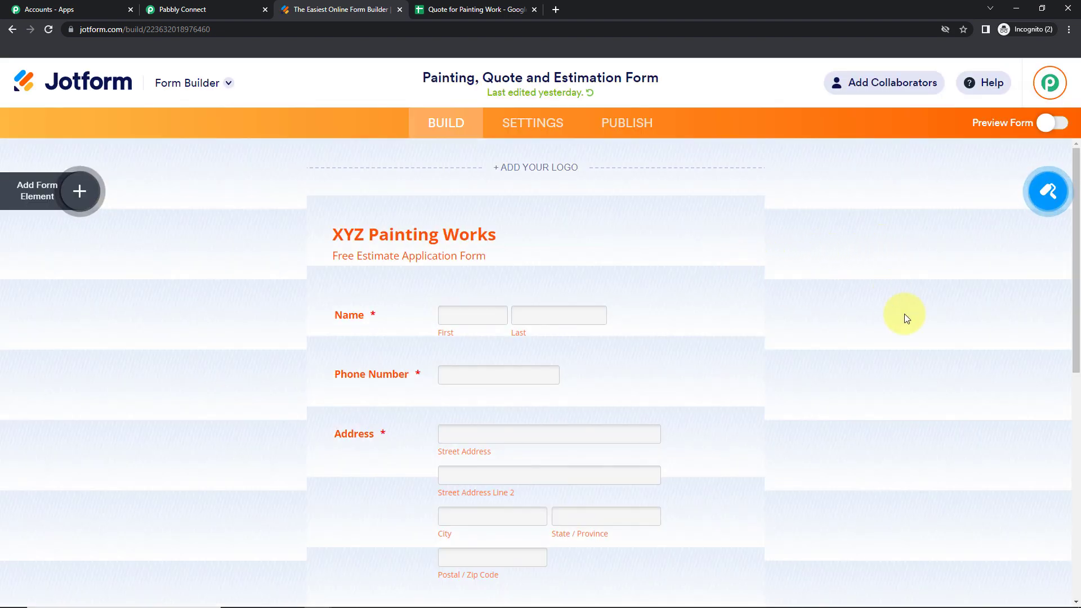
scroll(895, 311, "down", 3)
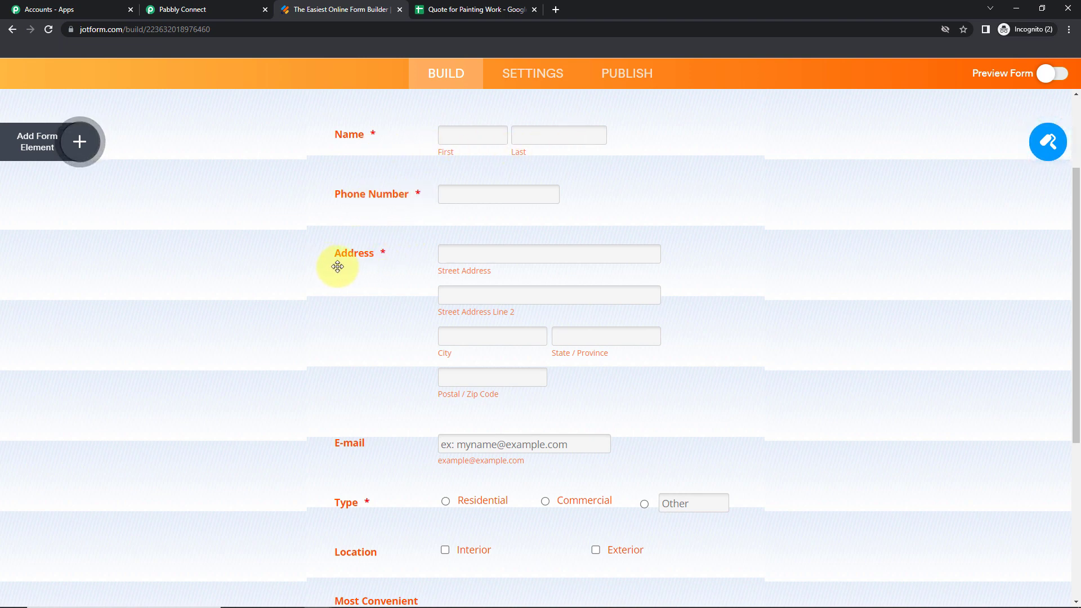
scroll(753, 367, "down", 2)
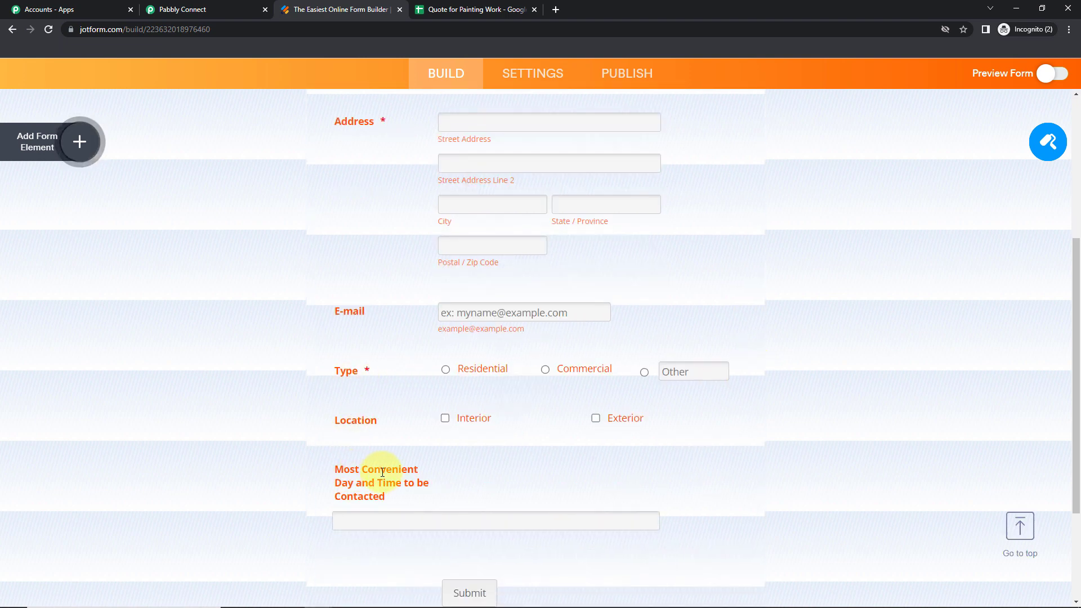
scroll(788, 431, "up", 5)
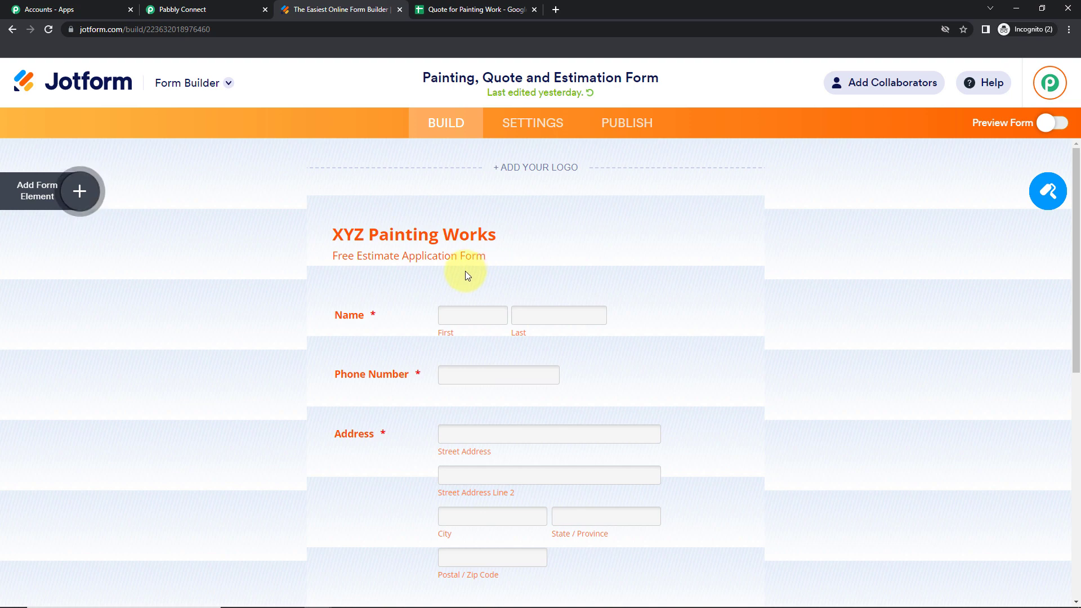
left_click(529, 128)
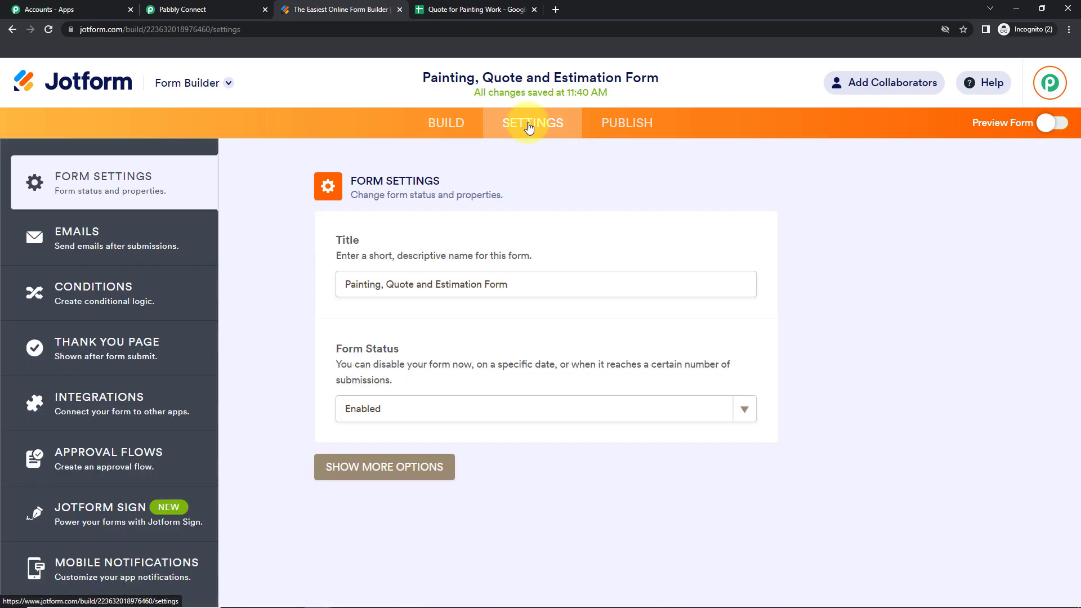
Find the WebHooks integration among the form's integrations and open its setup
left_click(126, 410)
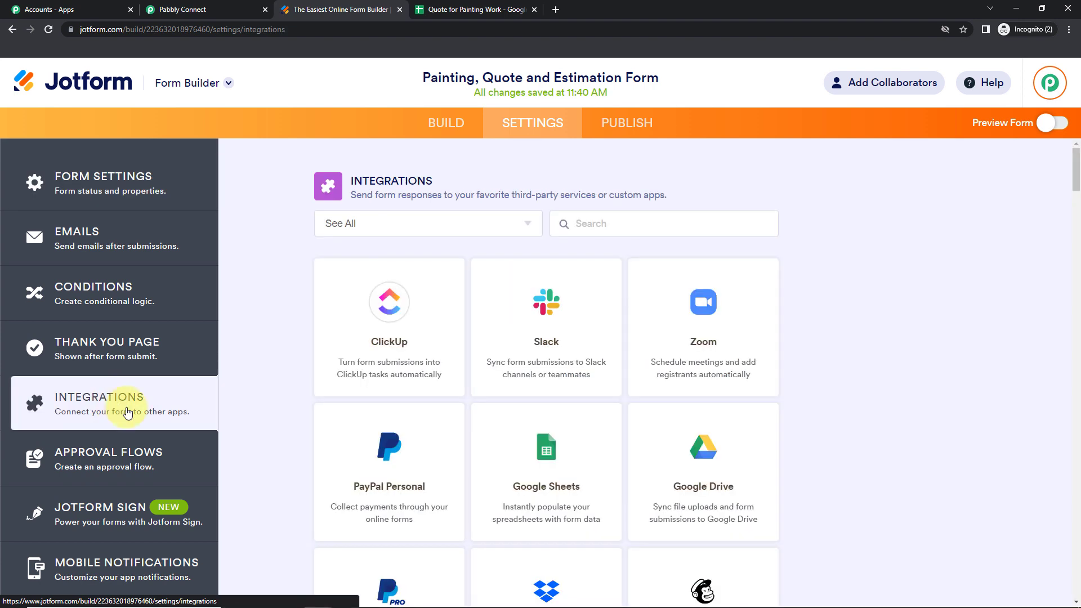
type("web")
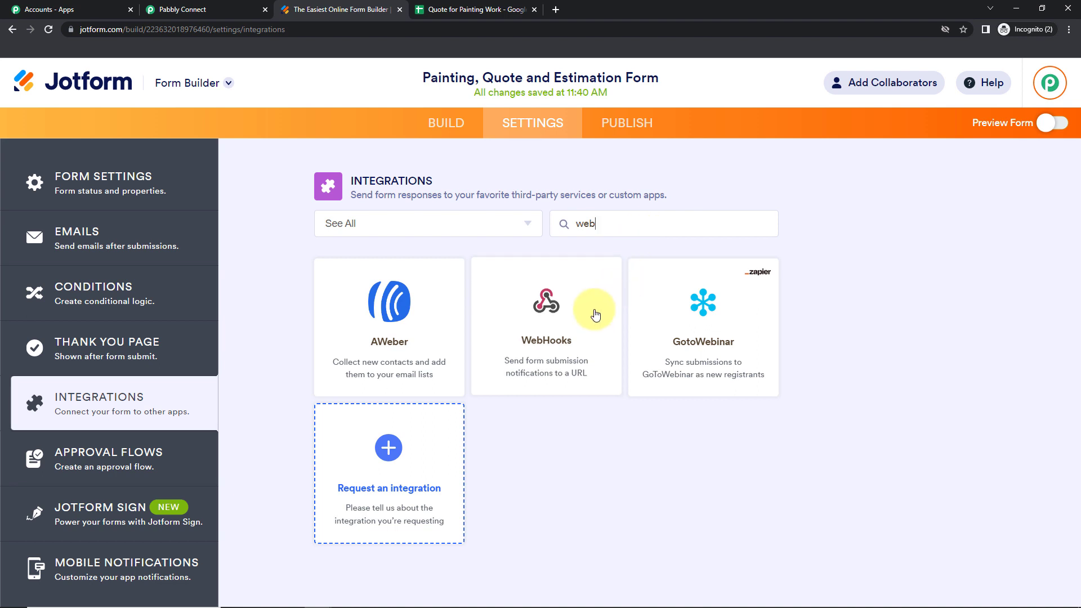
left_click(567, 320)
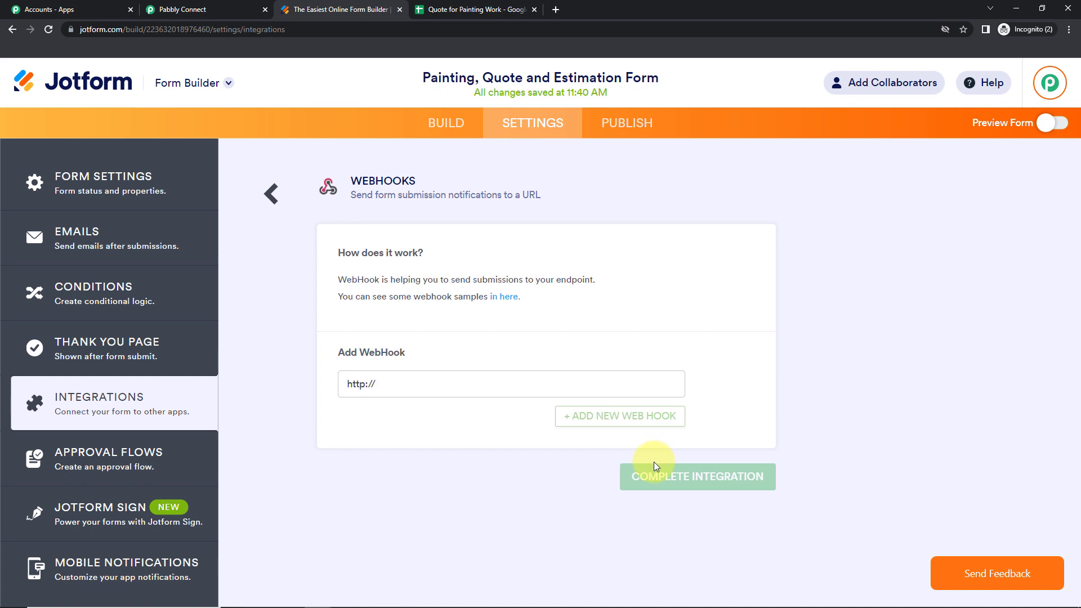
left_click(392, 383)
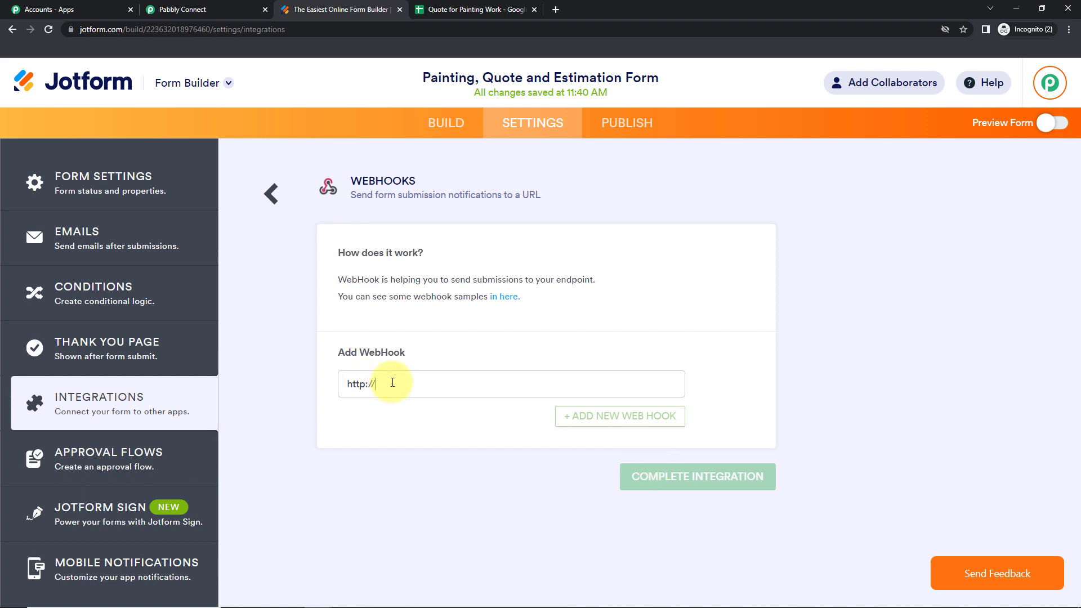
left_click(252, 12)
left_click(853, 347)
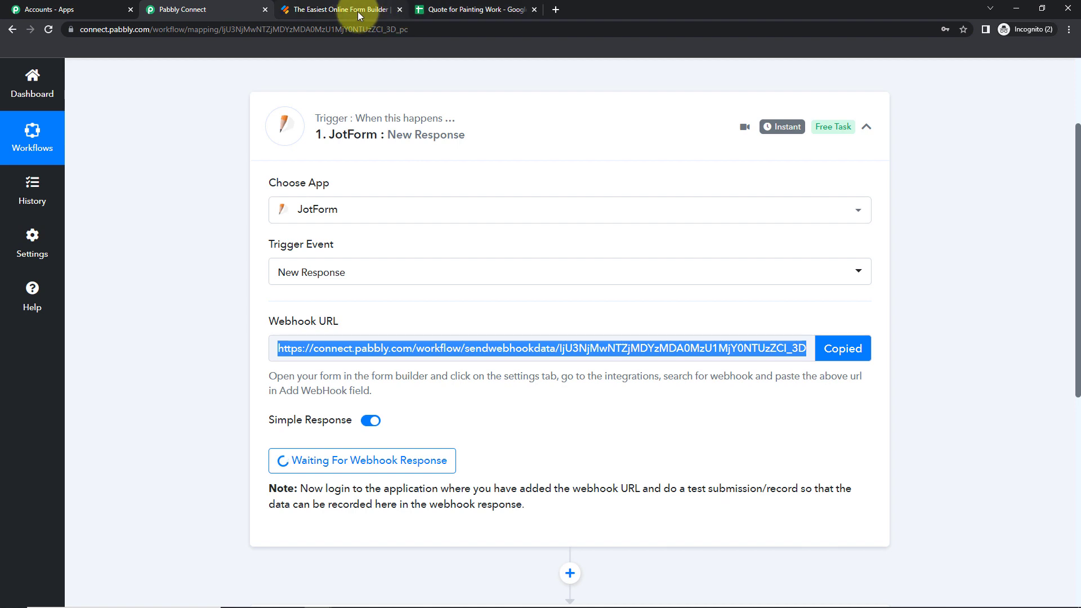
left_click(357, 11)
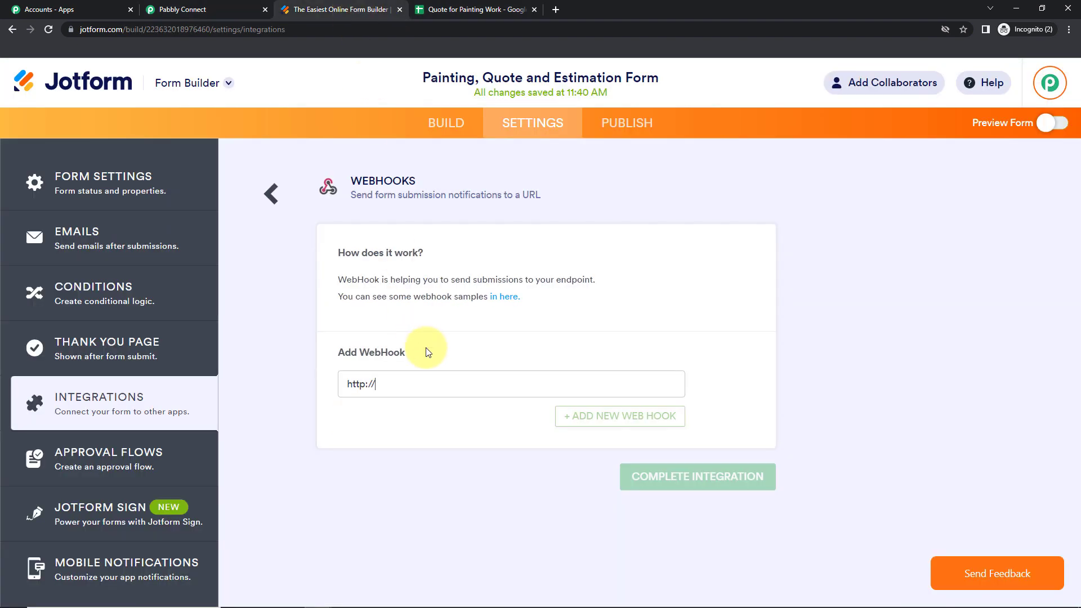
left_click_drag(397, 383, 211, 386)
key("ctrl+v")
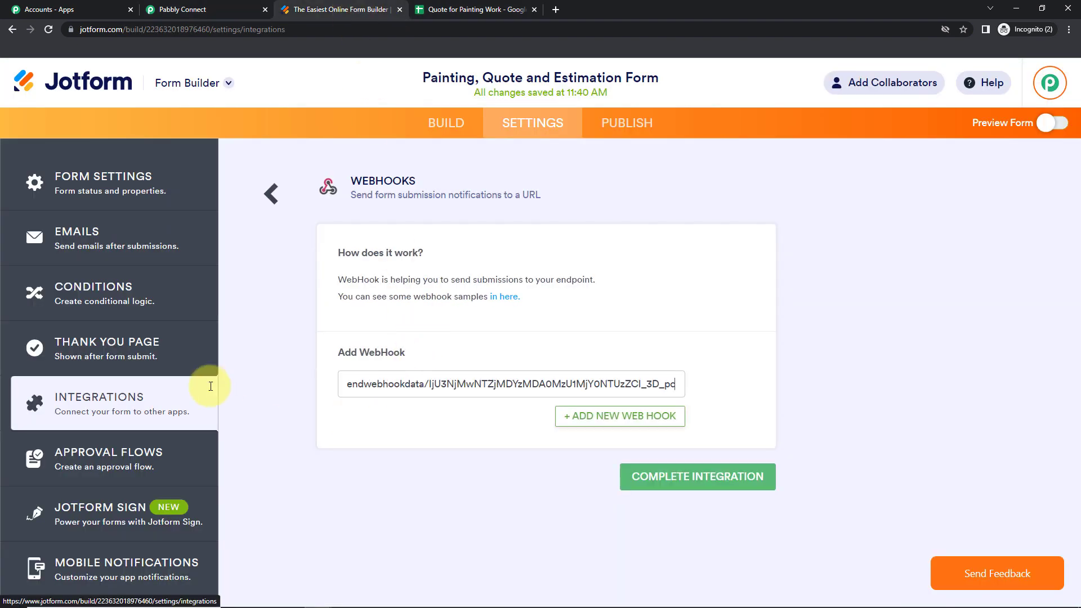
left_click(676, 476)
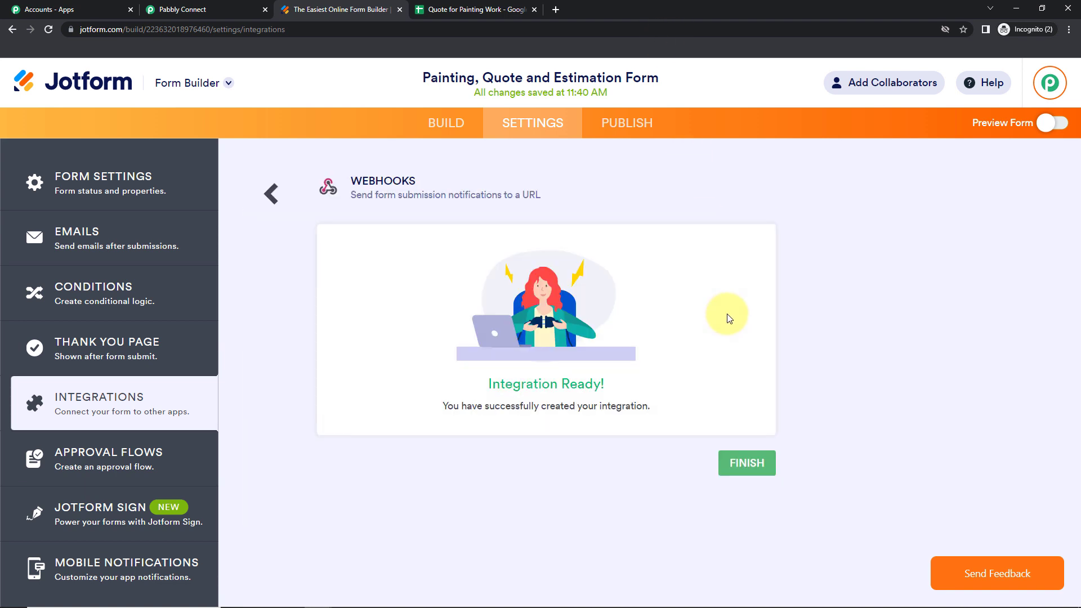
left_click(188, 10)
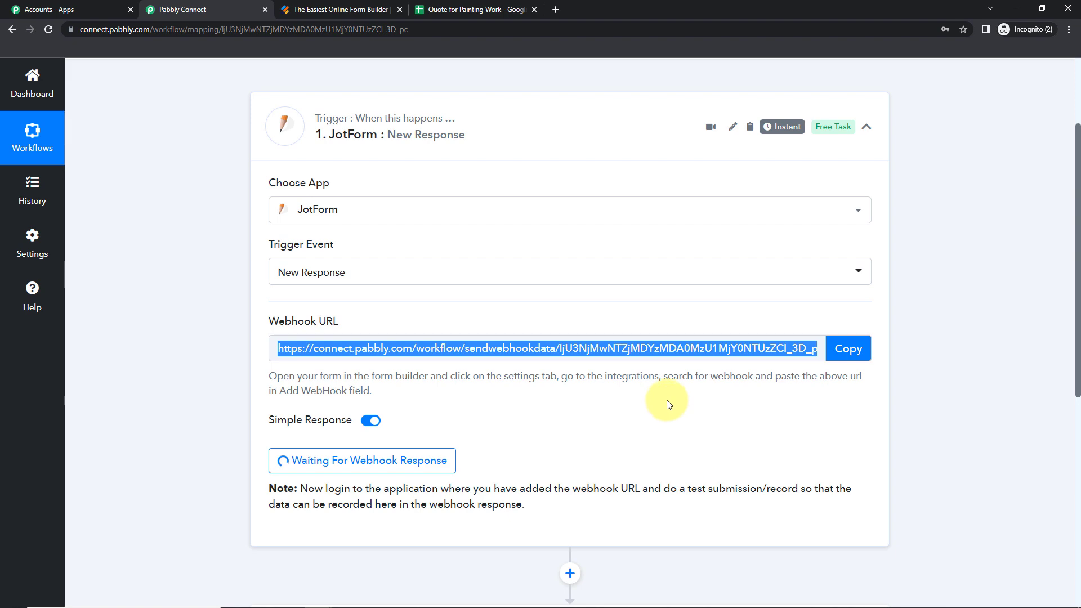
scroll(668, 404, "down", 2)
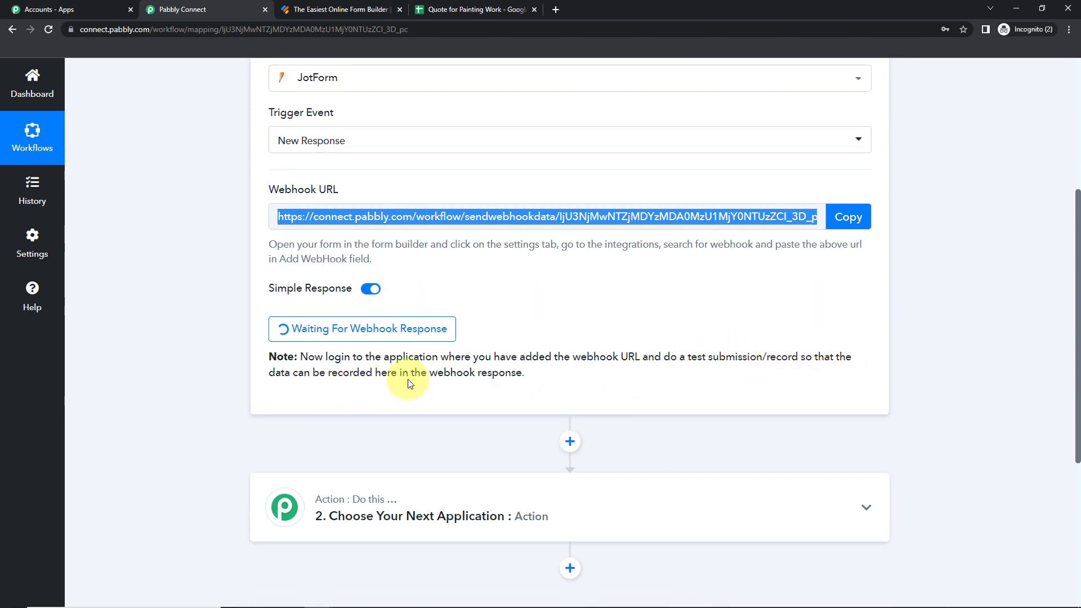
left_click(337, 9)
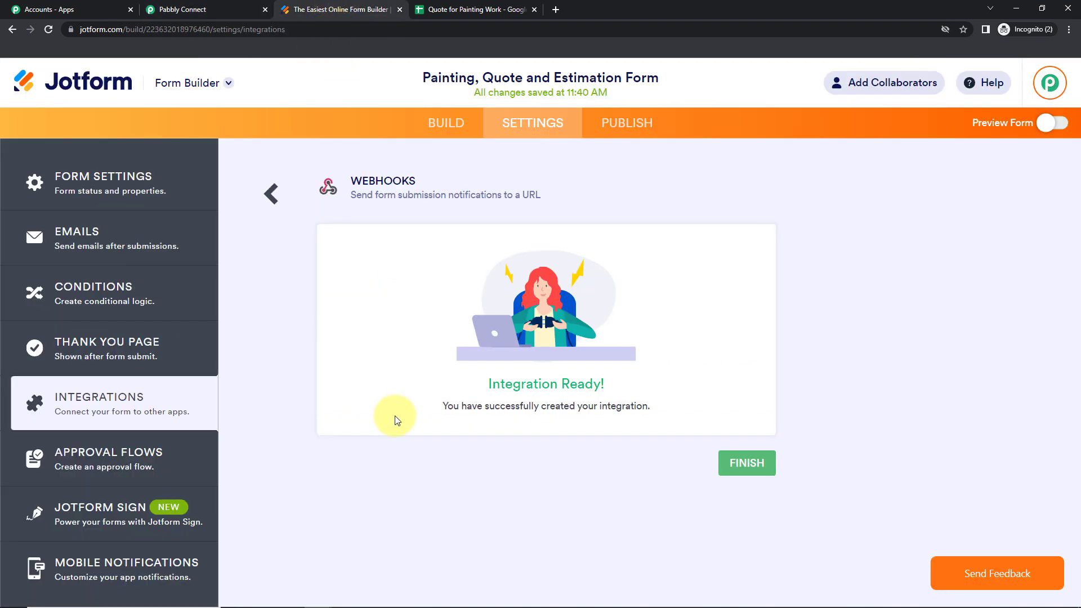
Open the live form, autofill demo details, and fix the first and last name capitals
left_click(1047, 124)
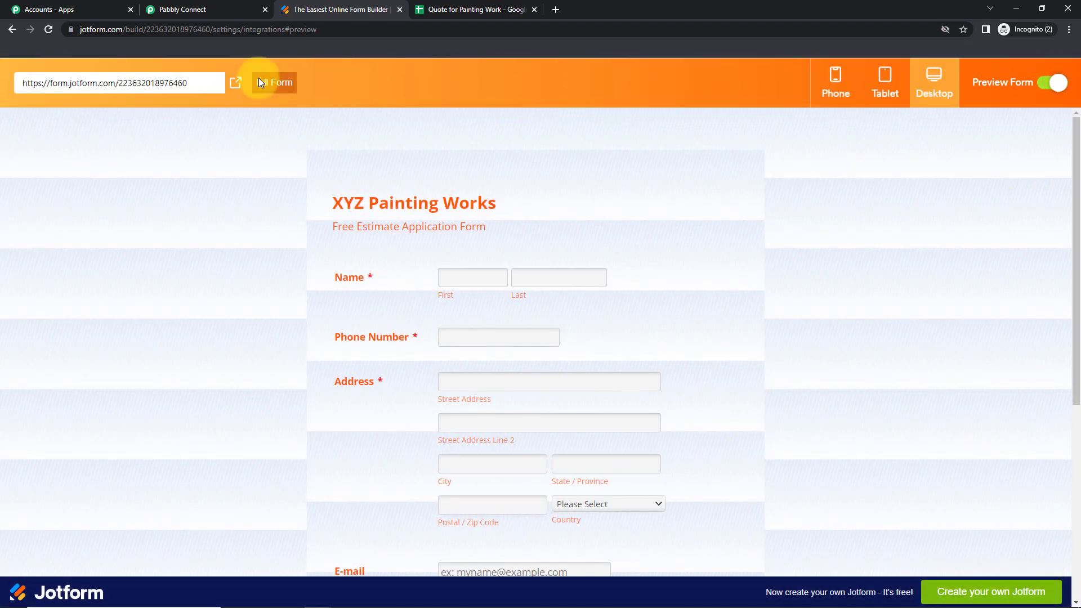
left_click(234, 92)
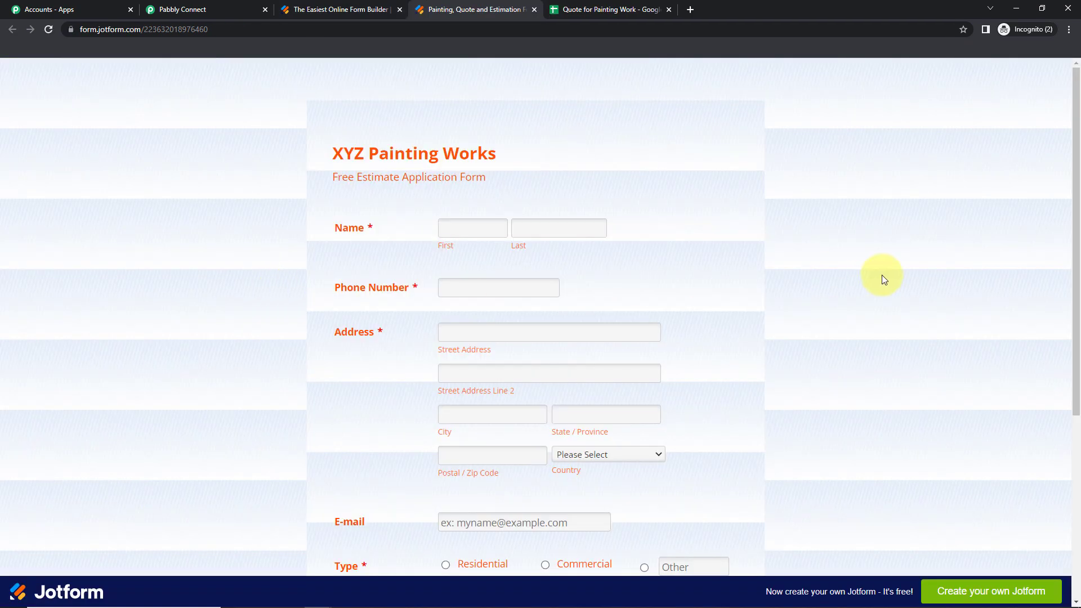
left_click(492, 231)
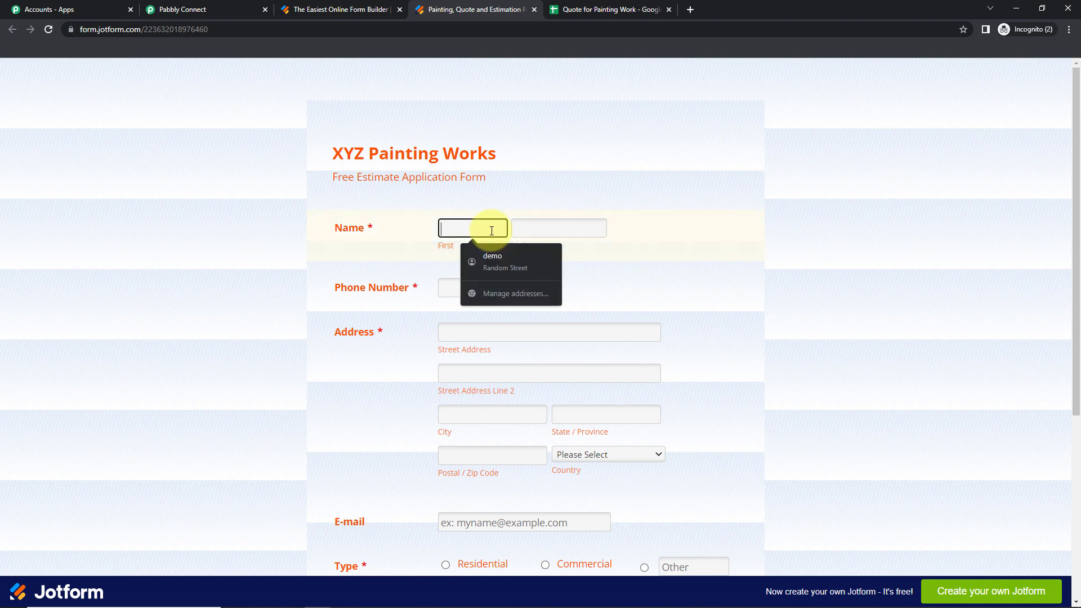
left_click(497, 258)
left_click(448, 229)
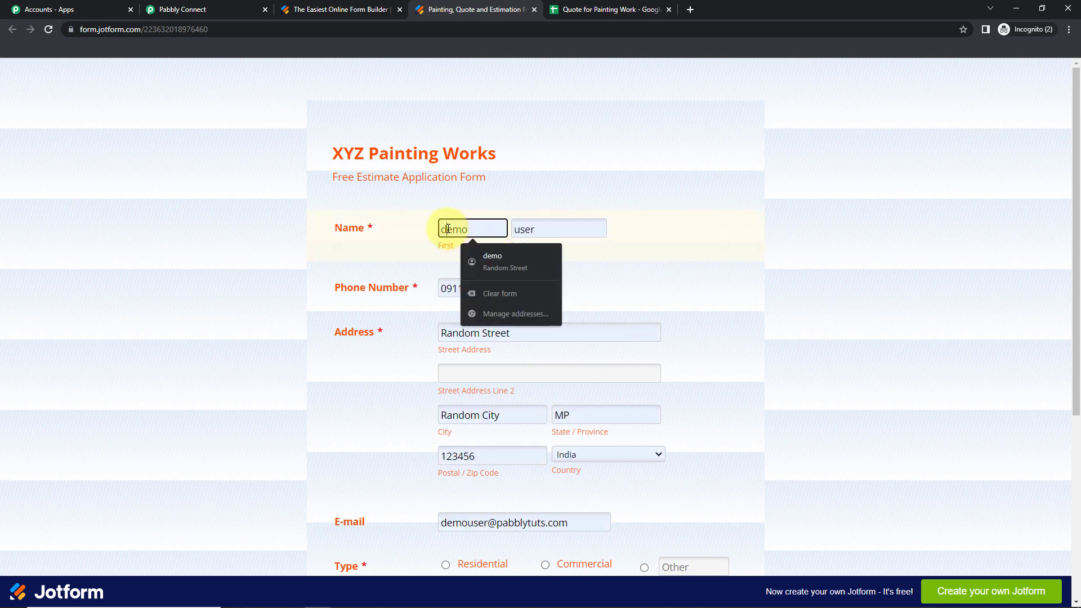
key("BackSpace")
left_click(521, 229)
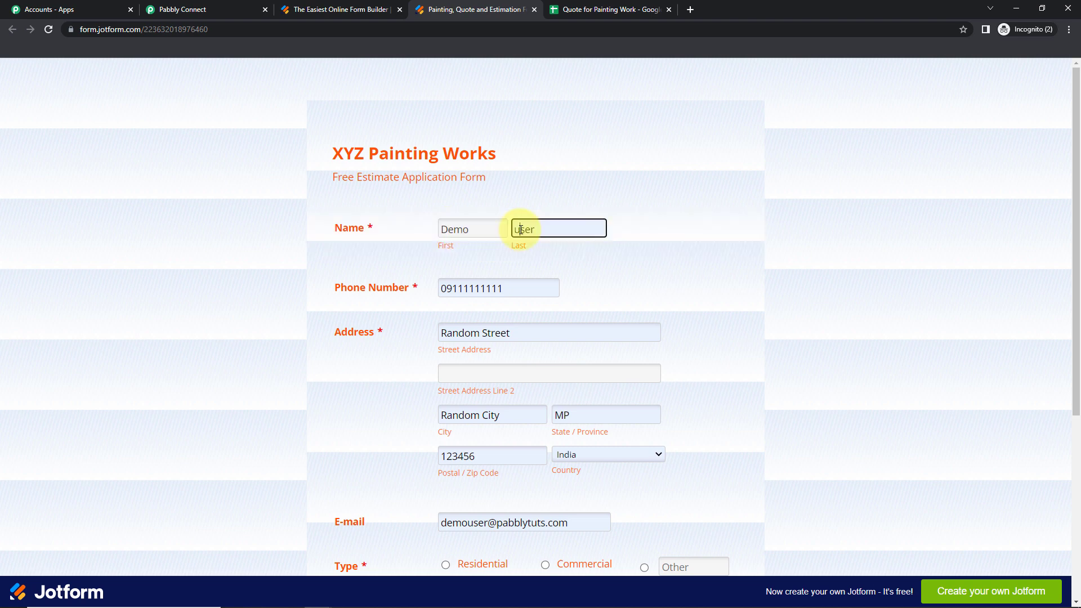
key("BackSpace")
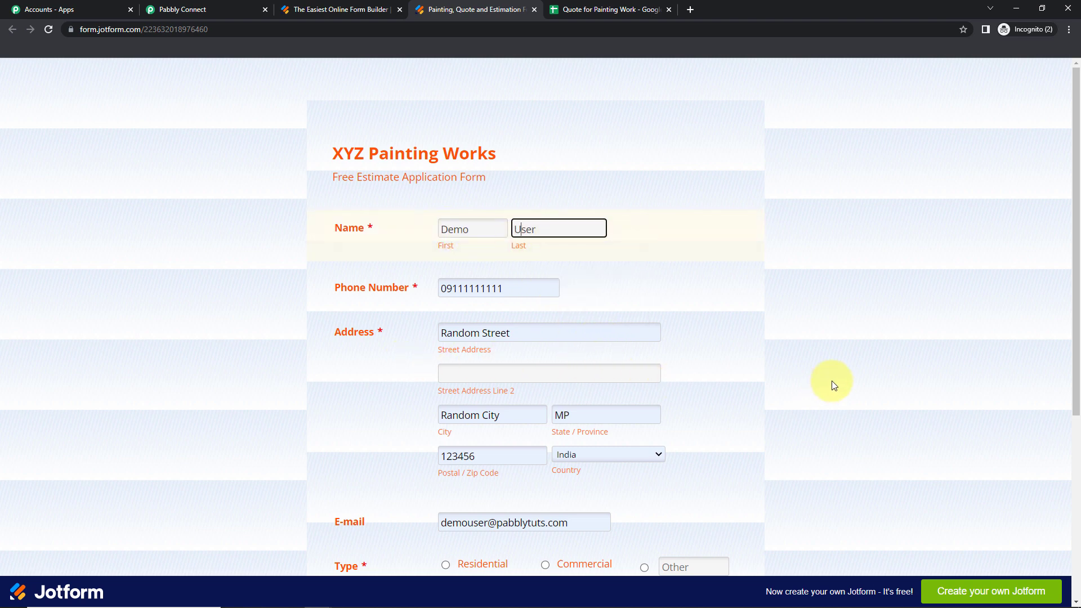
Choose Commercial, Exterior and a Saturday, 10-4 pm contact time, then submit the test quote
scroll(832, 381, "down", 2)
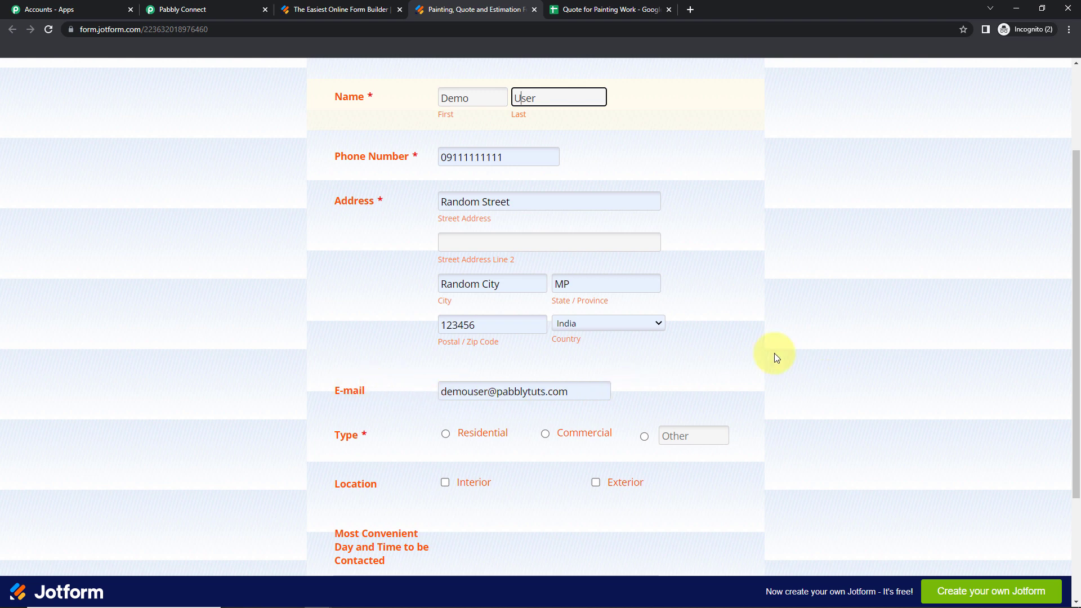
scroll(820, 332, "down", 3)
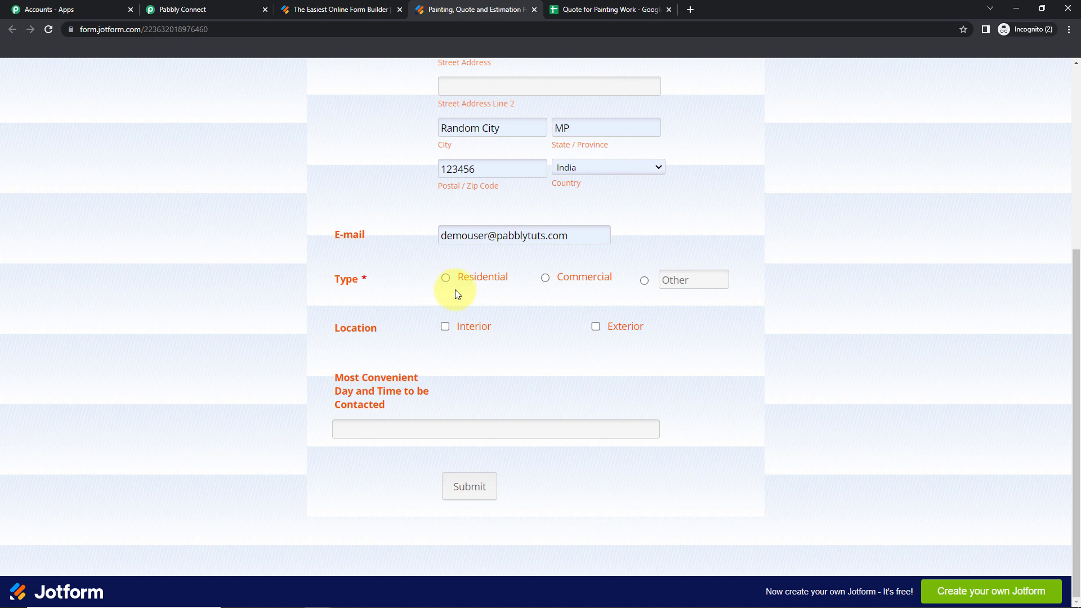
left_click(546, 279)
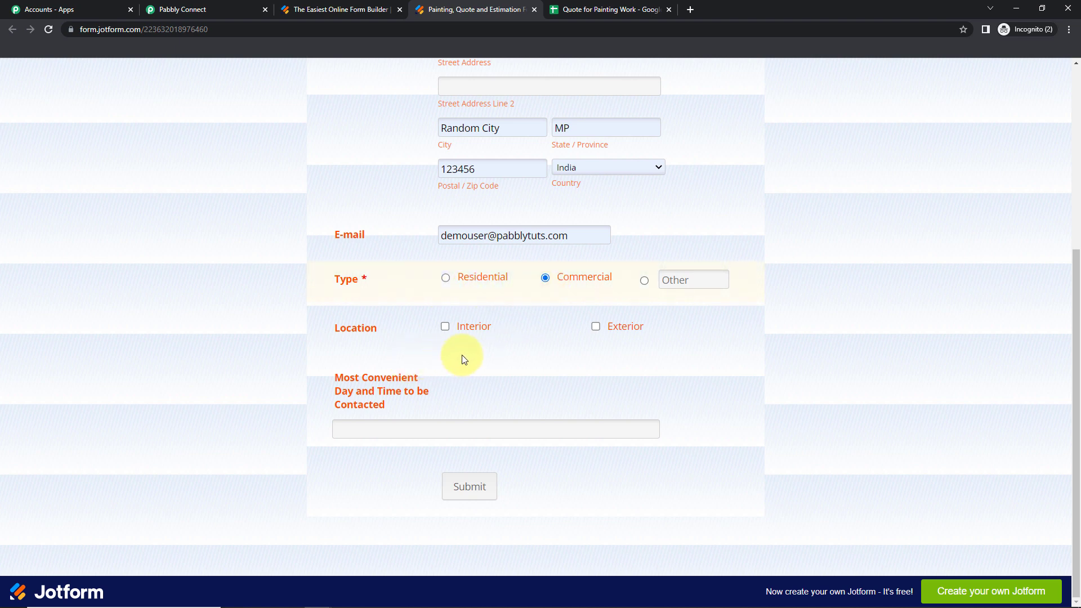
left_click(597, 328)
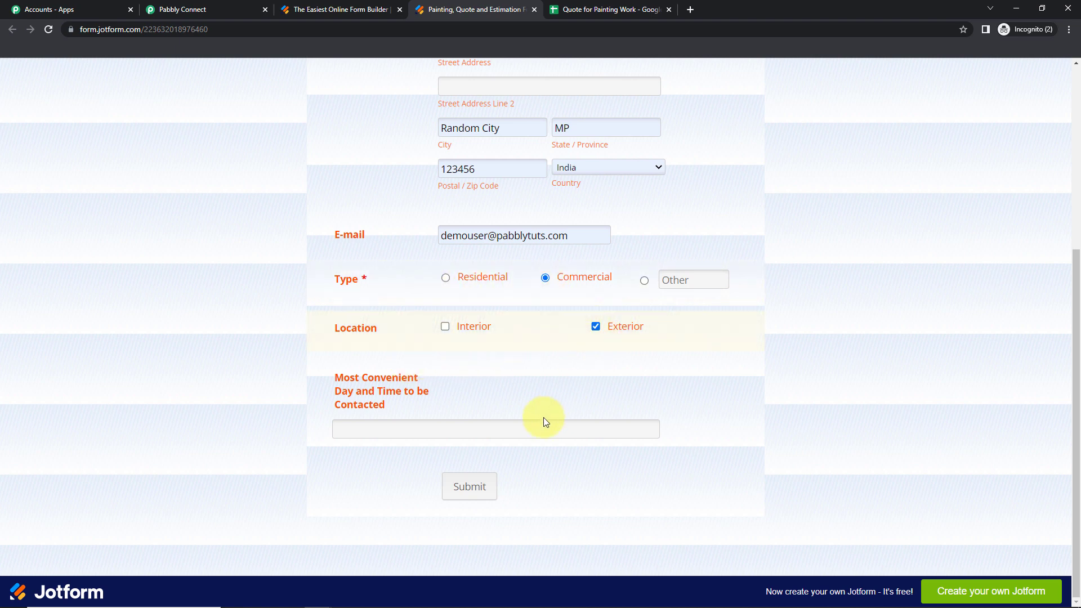
left_click(444, 428)
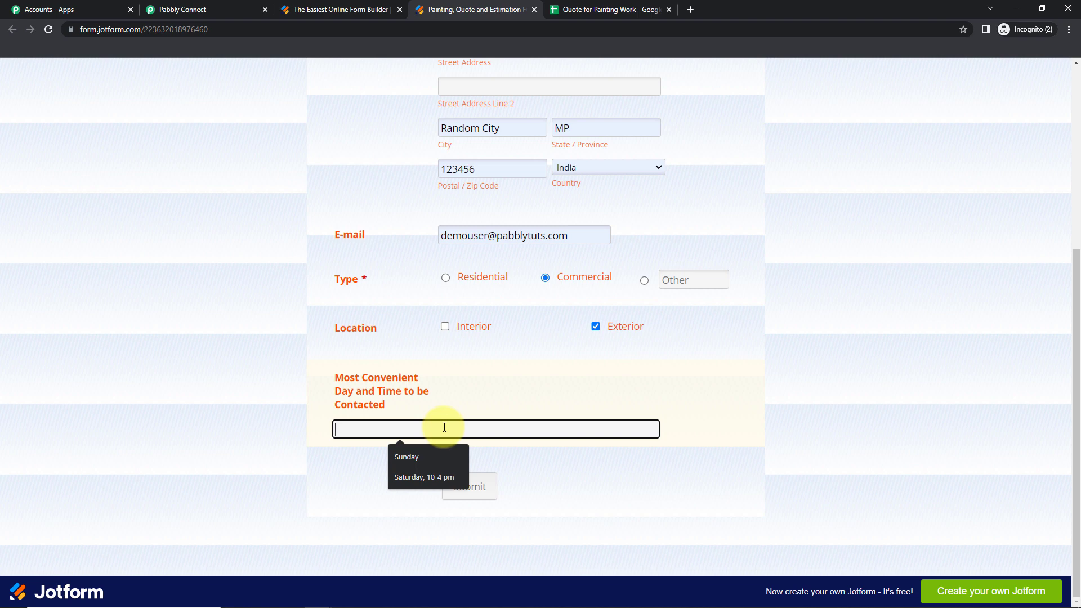
left_click(435, 476)
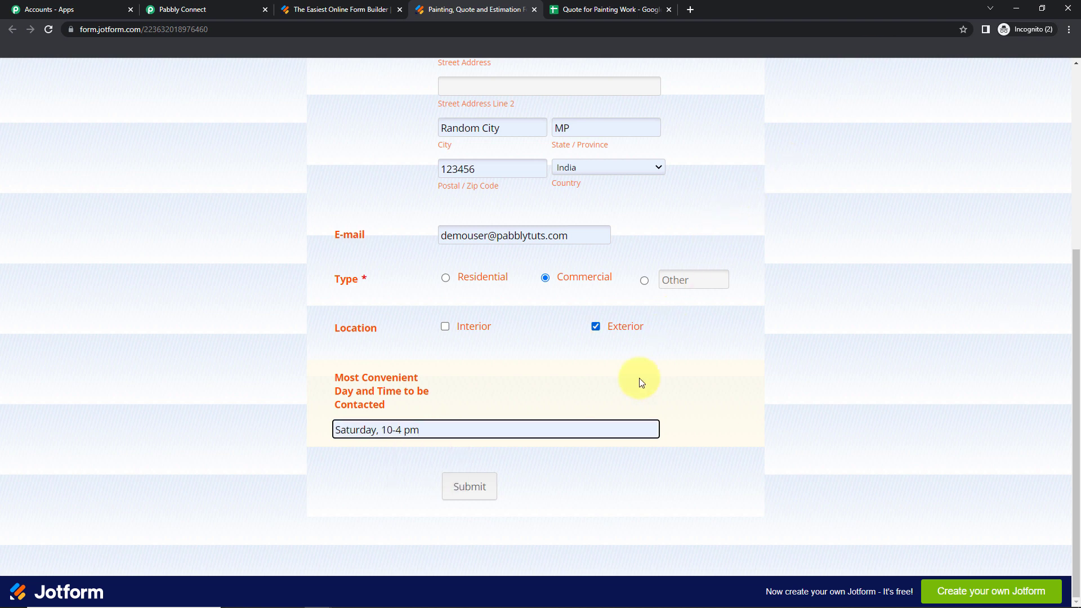
left_click(469, 486)
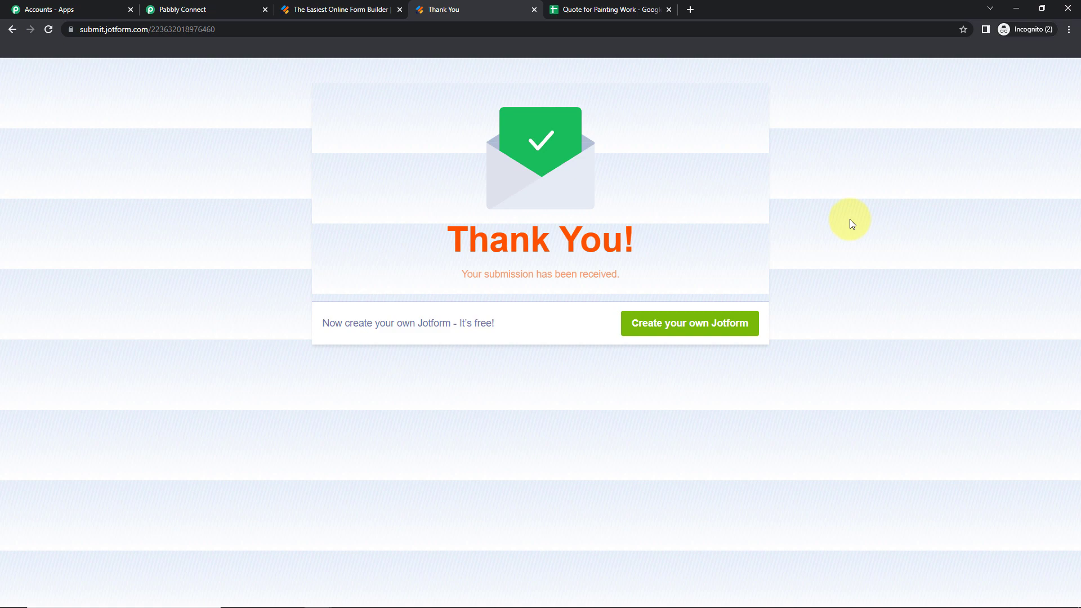
Back in Pabbly Connect, scroll the received response to check its Commercial, Exterior and Saturday, 10-4 pm values
left_click(191, 9)
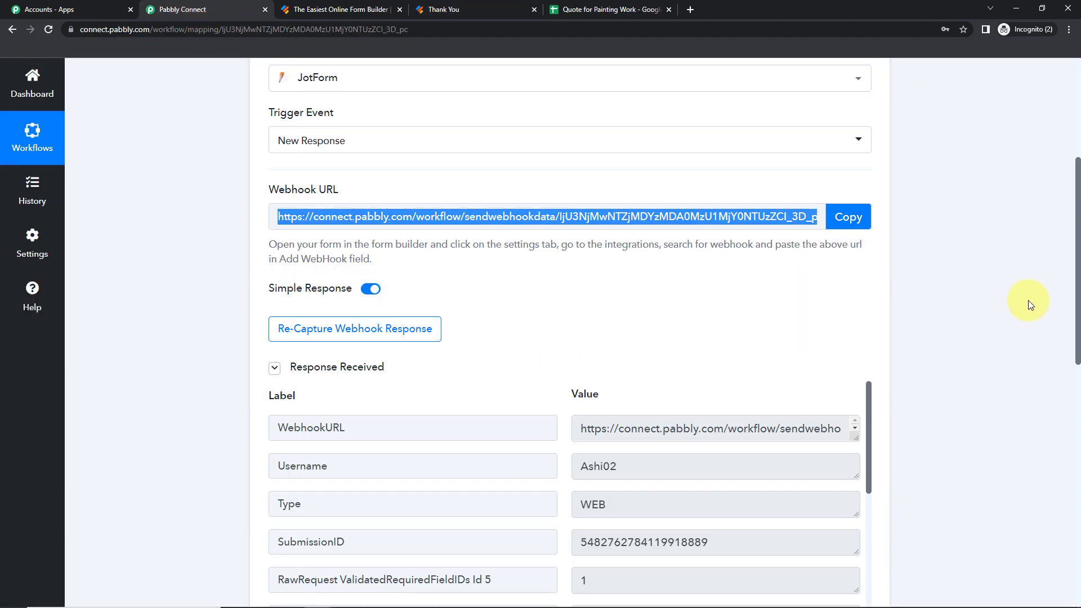
left_click_drag(1075, 230, 1068, 337)
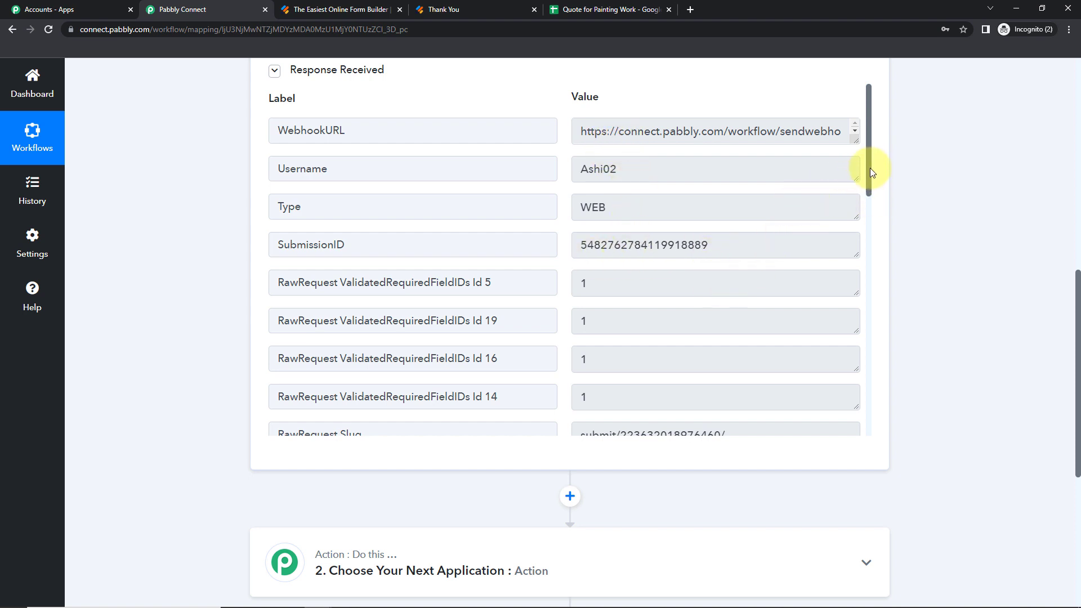
left_click_drag(869, 168, 866, 280)
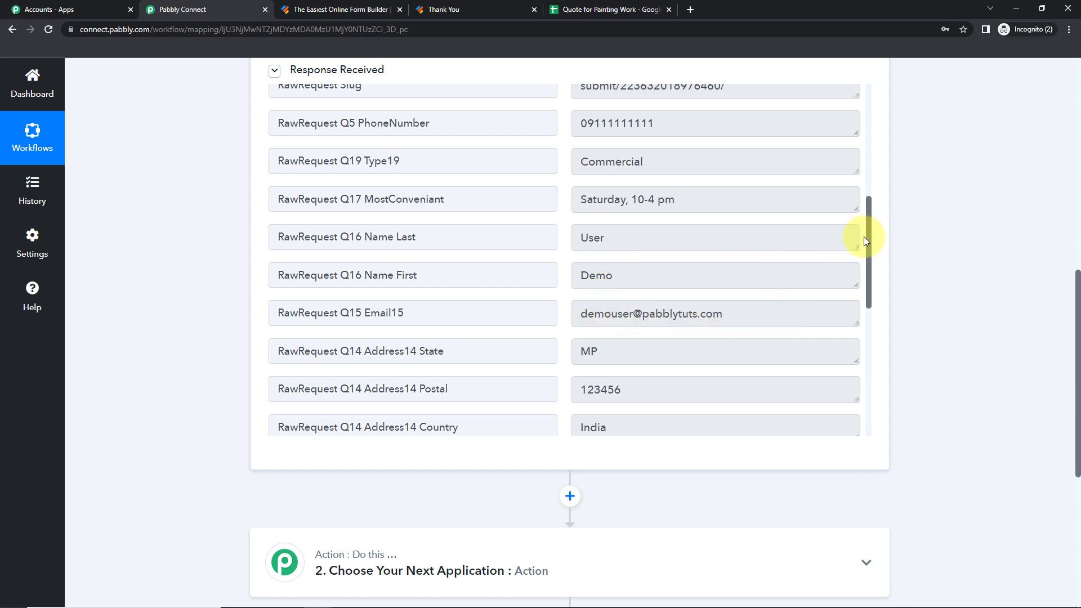
left_click_drag(869, 229, 866, 365)
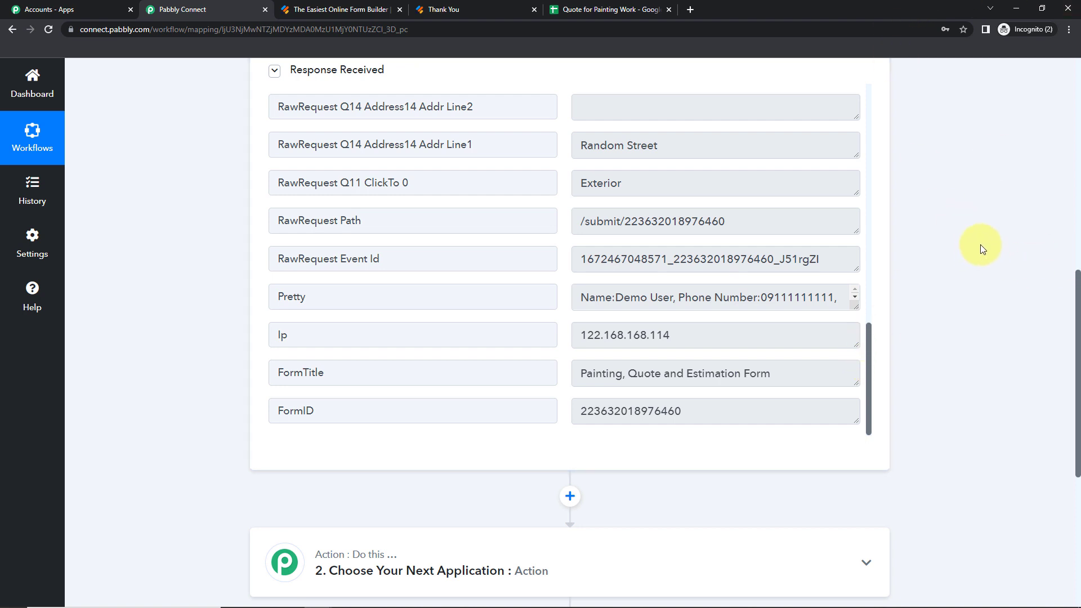
scroll(981, 245, "down", 5)
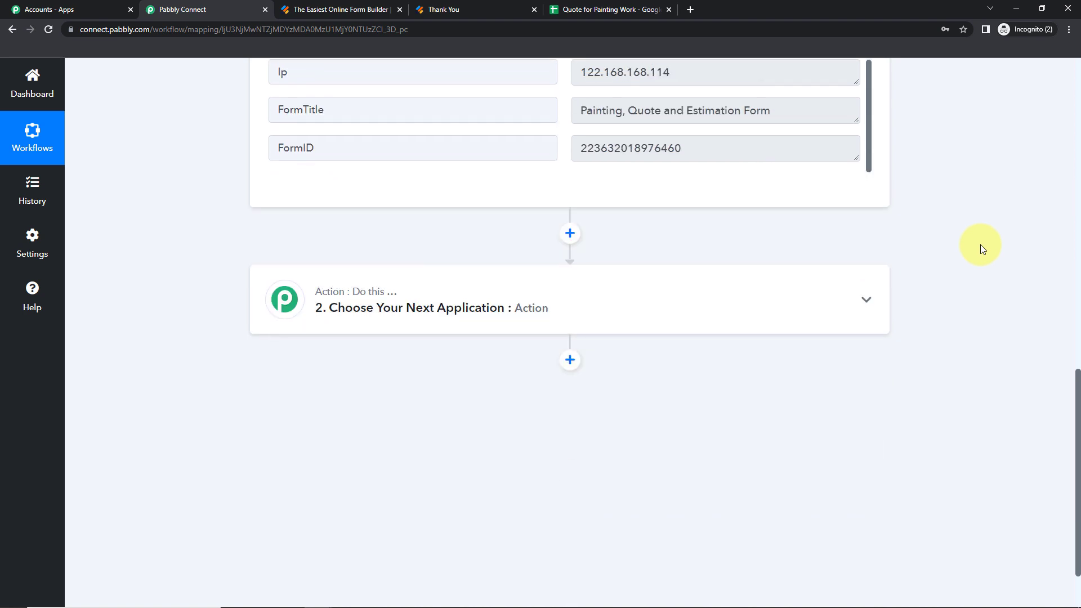
Set the action step to Google Sheets with the Add New Row event and begin connecting an account
left_click(467, 308)
left_click(400, 383)
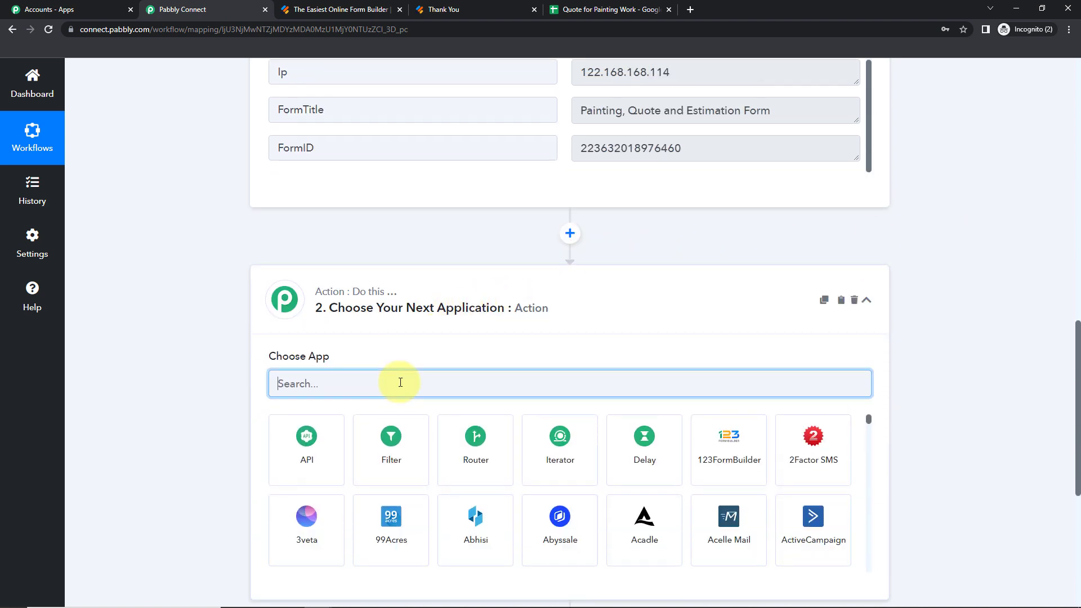
type("google")
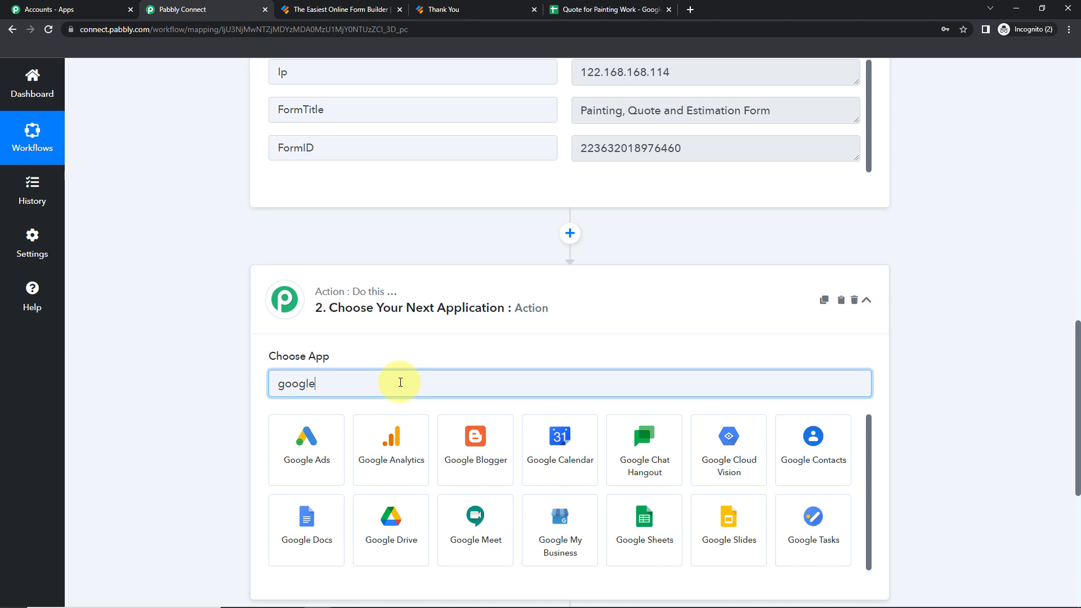
left_click(660, 536)
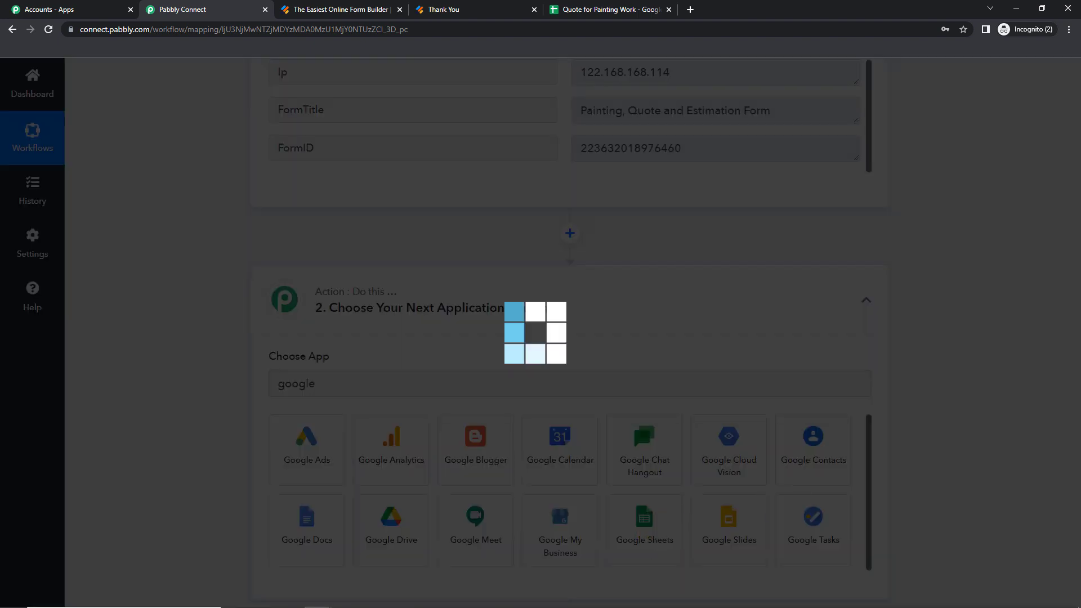
left_click(321, 445)
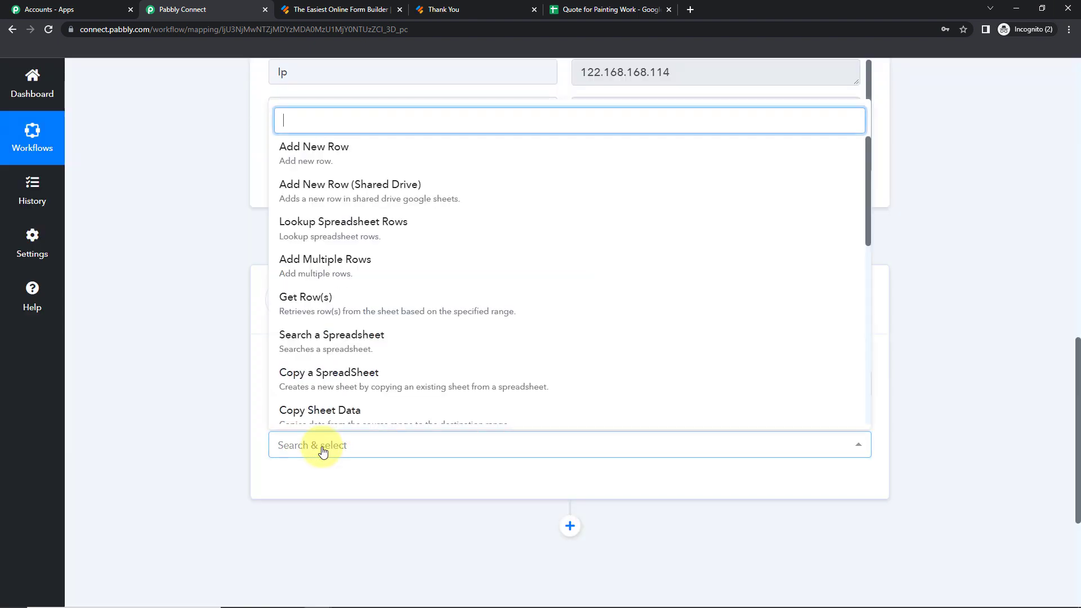
left_click(321, 156)
left_click(290, 488)
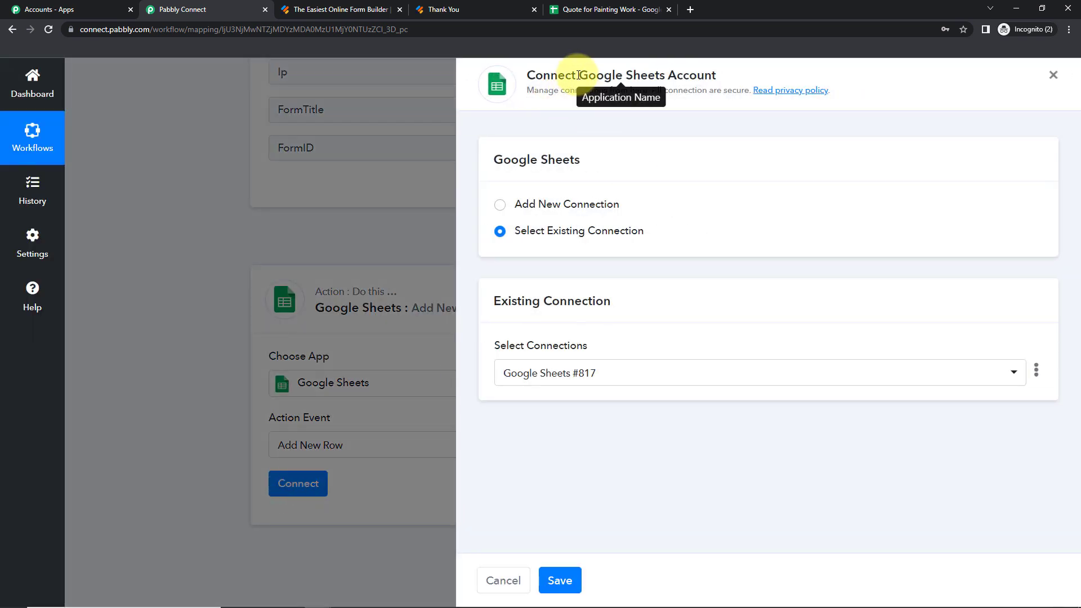
Add a new Google Sheets connection by signing in with Google and granting Pabbly access
left_click_drag(577, 75, 731, 80)
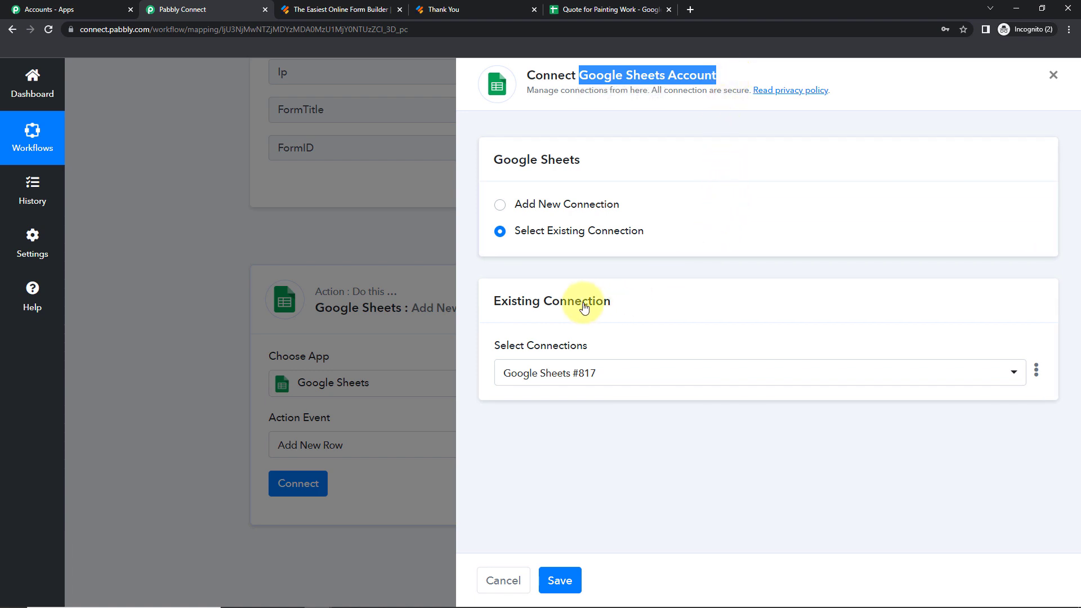
left_click(512, 204)
left_click(581, 364)
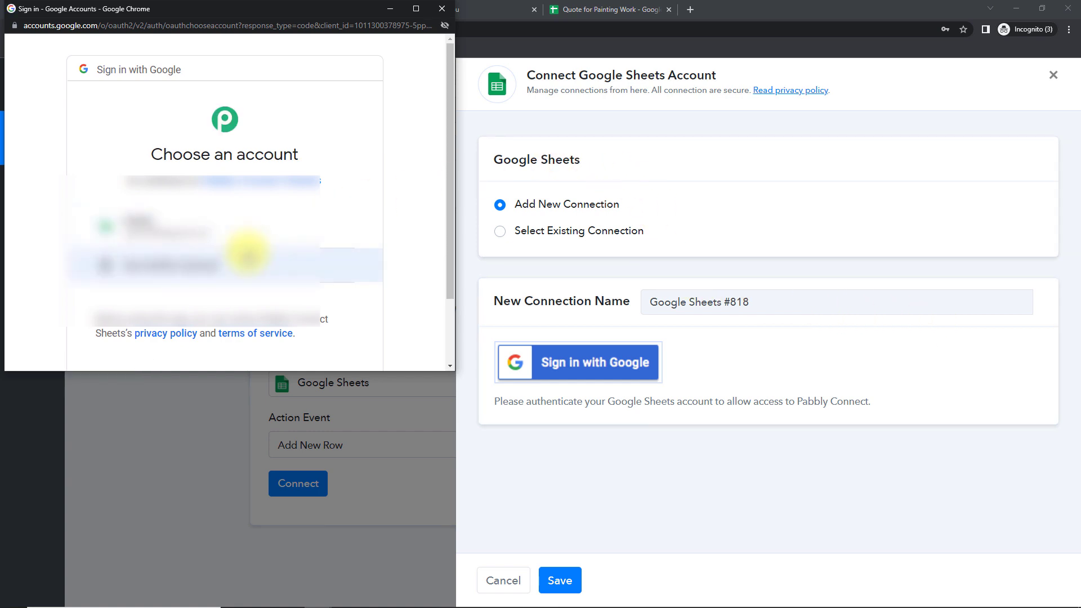
left_click(144, 230)
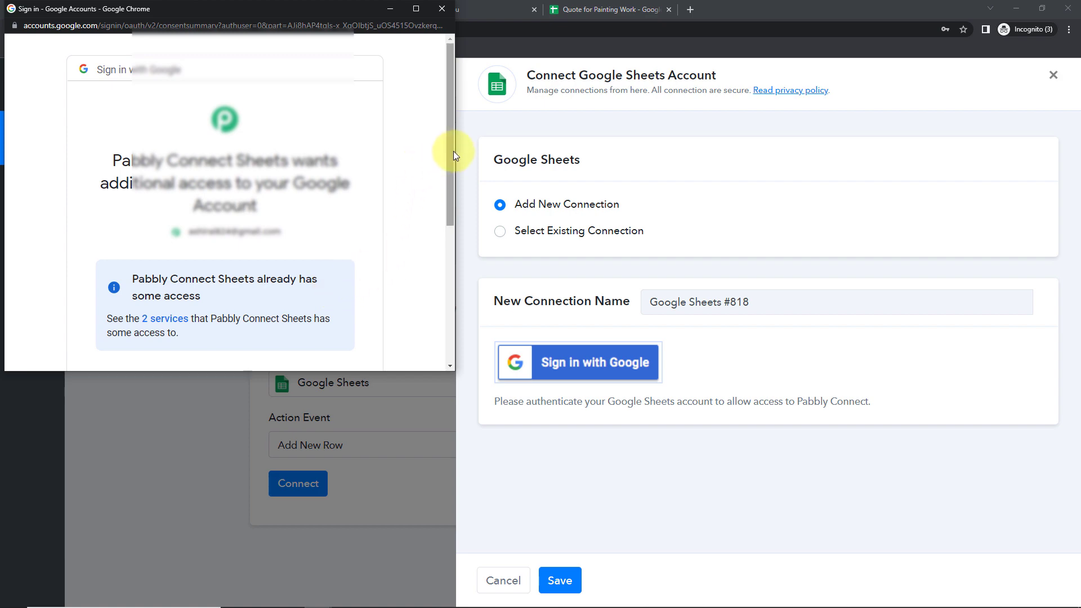
left_click_drag(450, 151, 449, 320)
left_click(335, 270)
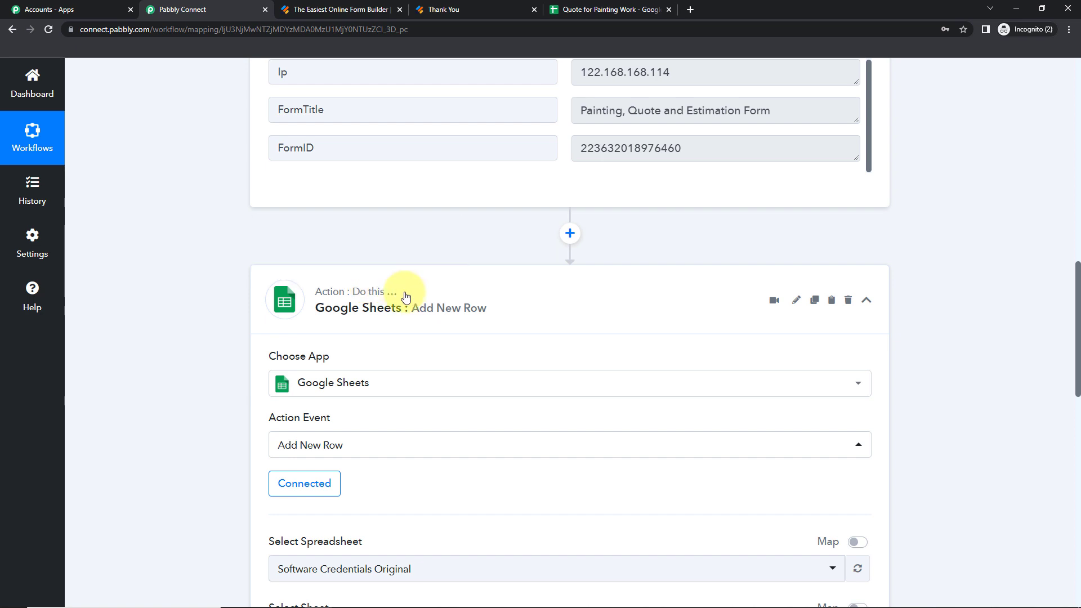
left_click_drag(1077, 285, 1078, 395)
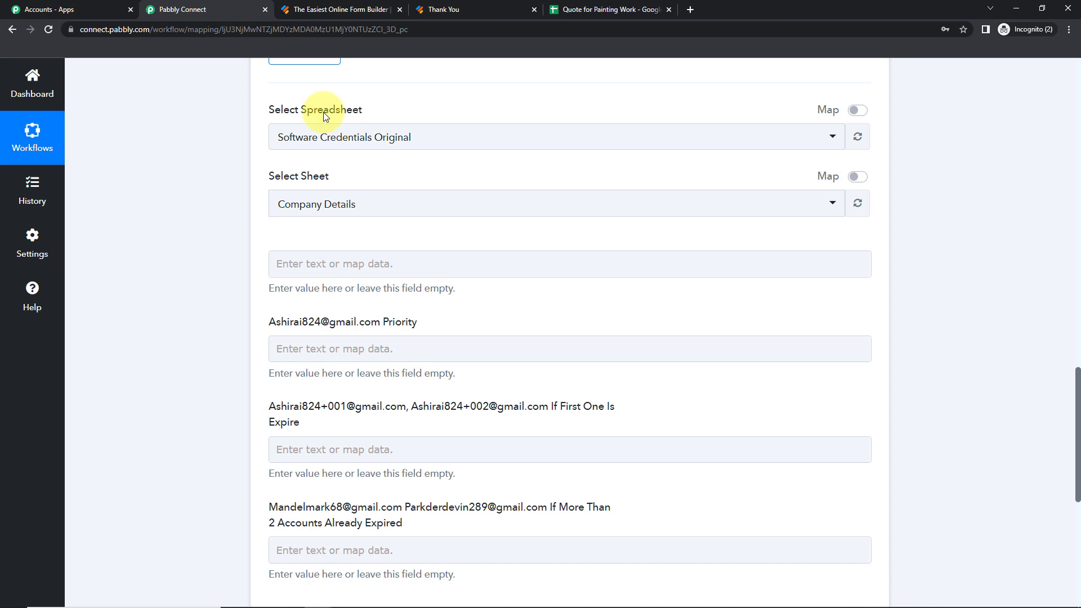
left_click(570, 13)
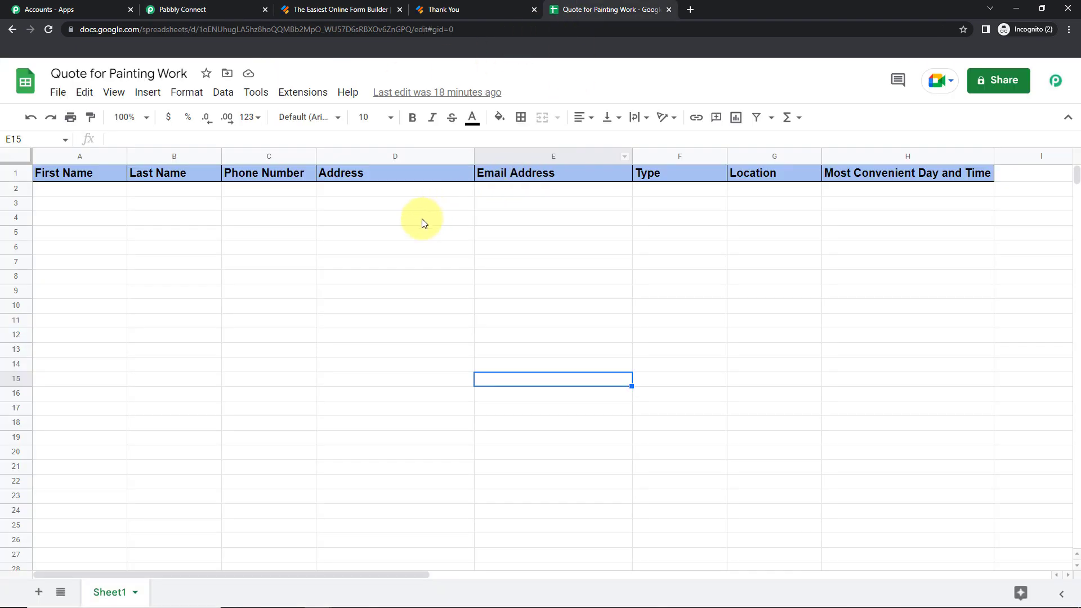
left_click_drag(51, 73, 202, 75)
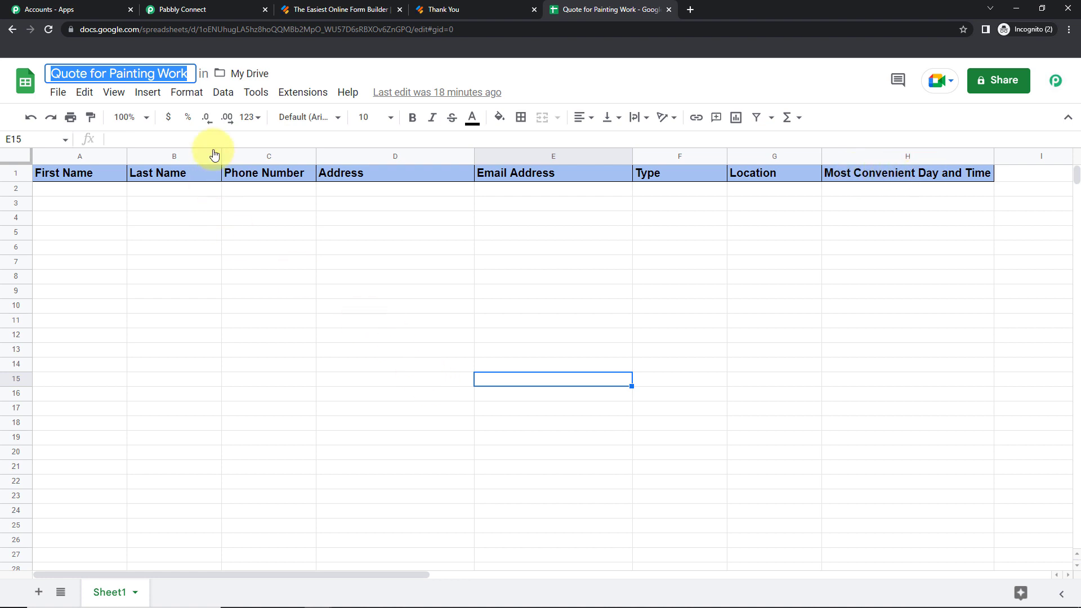
left_click(214, 7)
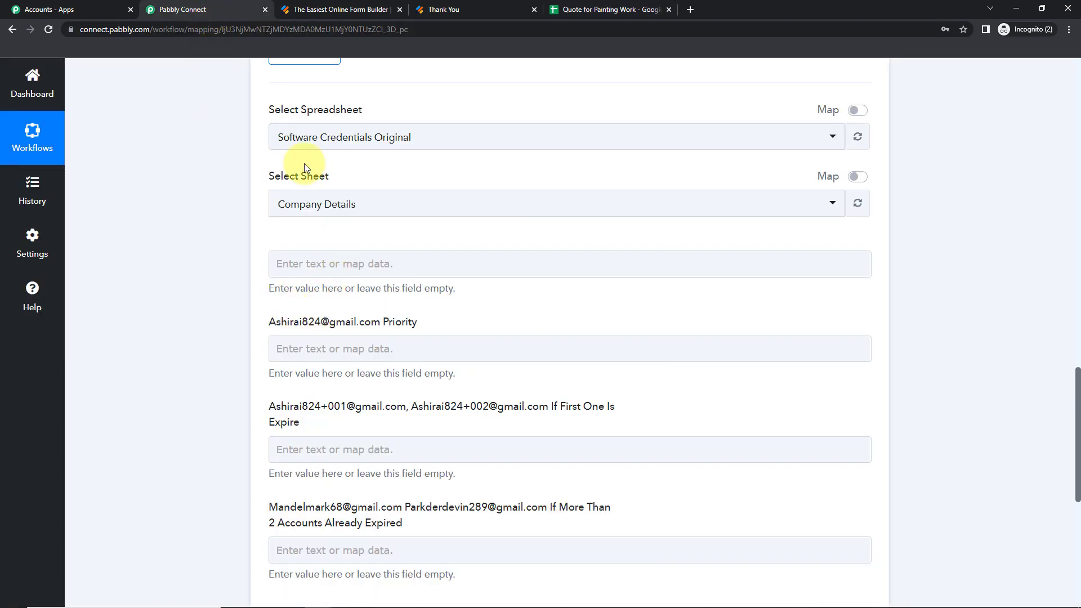
Select Quote for Painting Work as the target spreadsheet
left_click(442, 137)
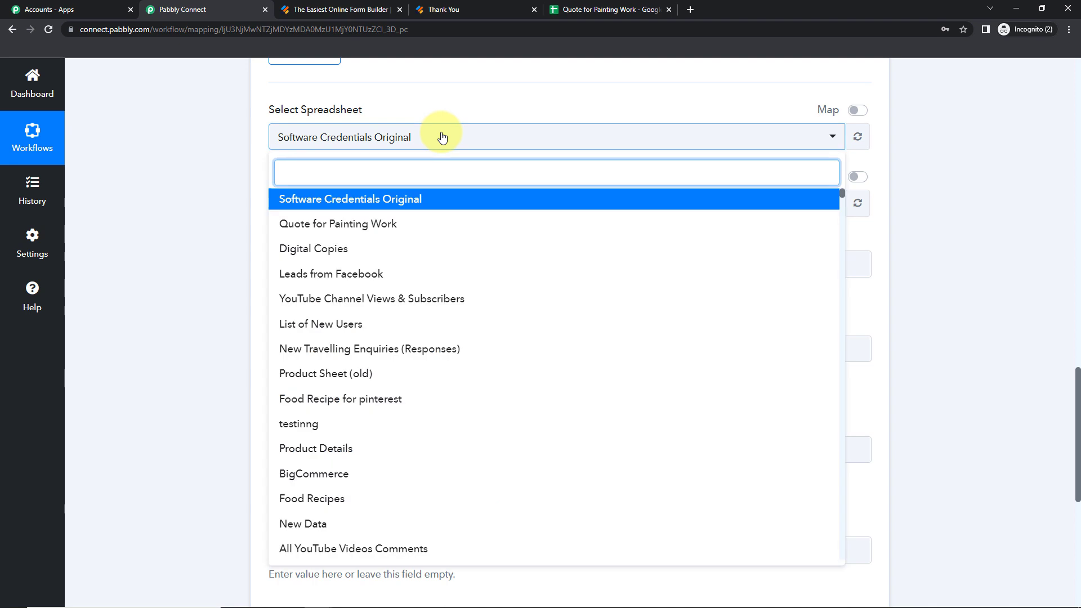
left_click(337, 224)
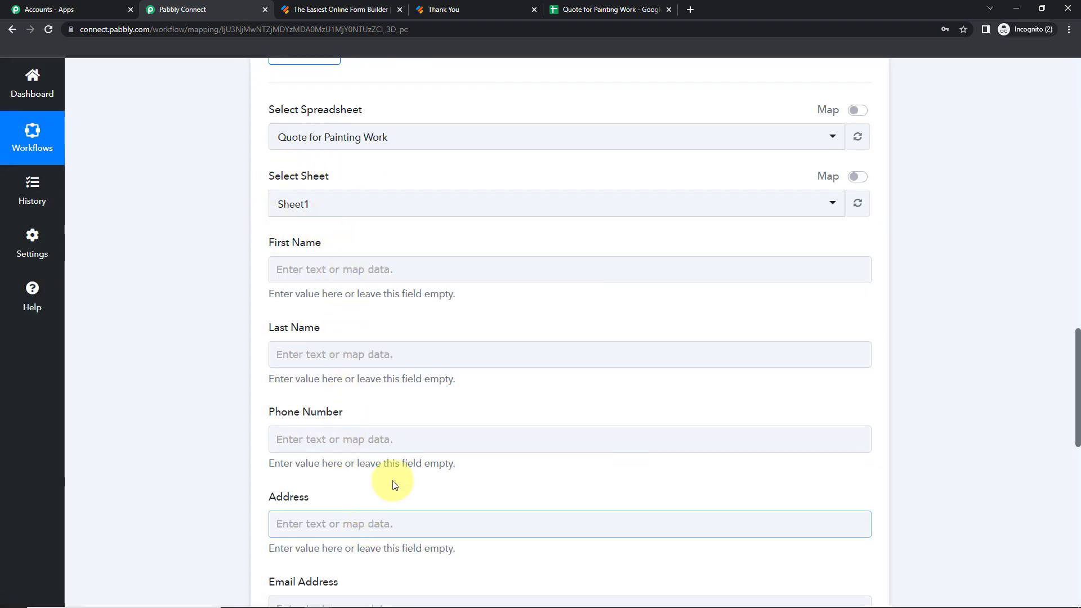
scroll(362, 356, "up", 2)
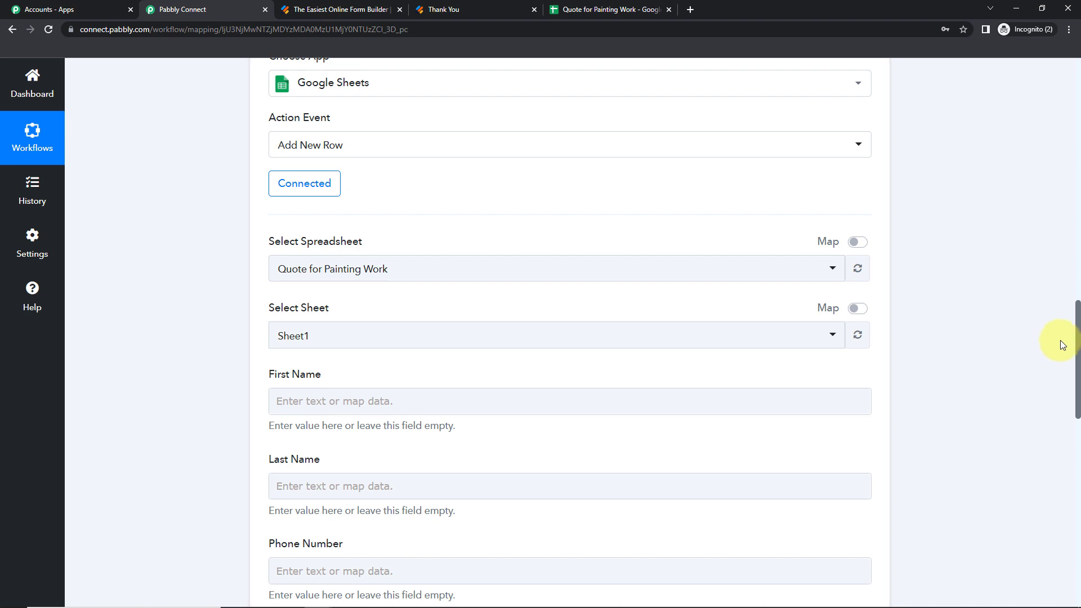
scroll(1078, 331, "down", 4)
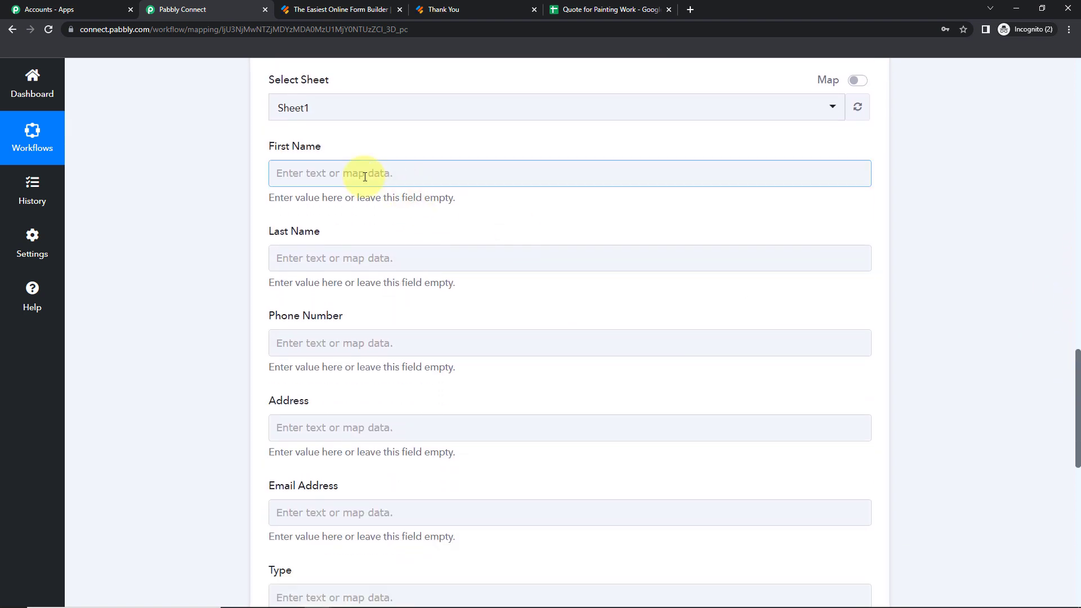
Map the form's first-name and last-name answers into First Name and Last Name
left_click(349, 173)
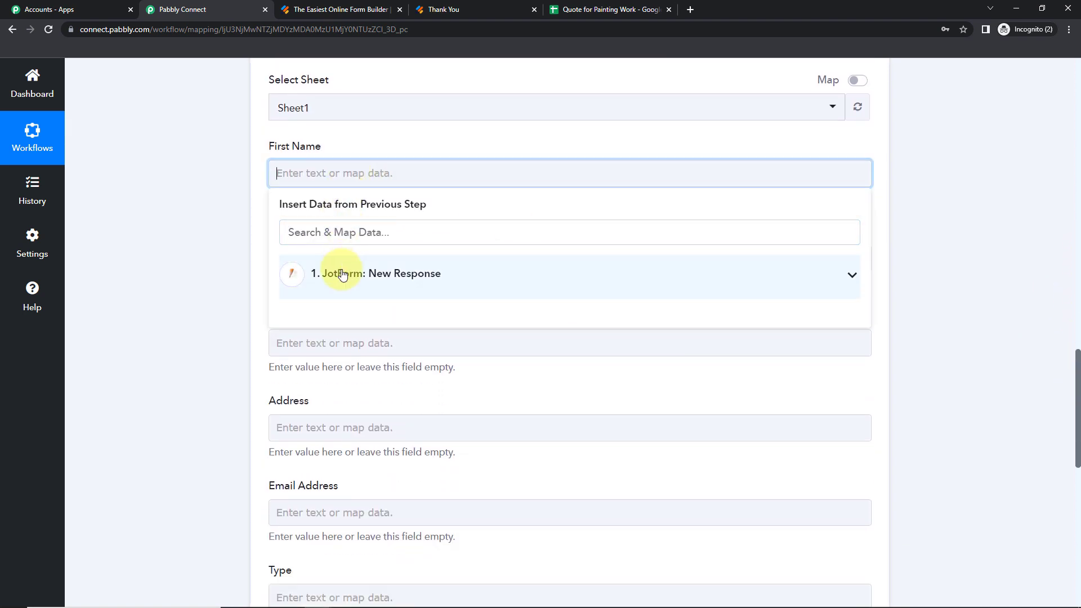
left_click(391, 274)
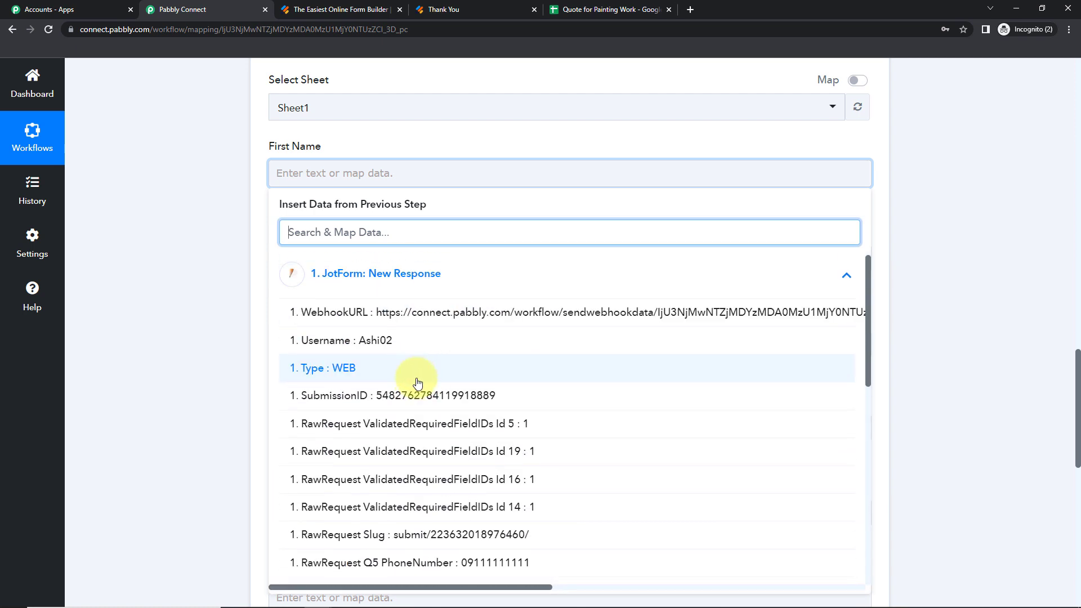
left_click_drag(870, 323, 873, 411)
left_click(460, 453)
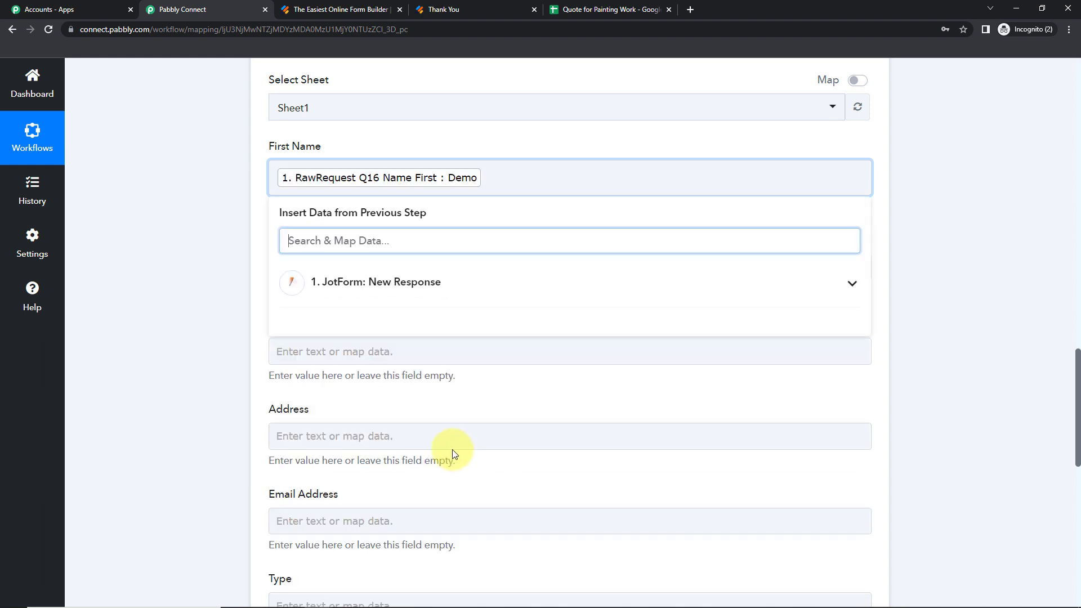
left_click(218, 242)
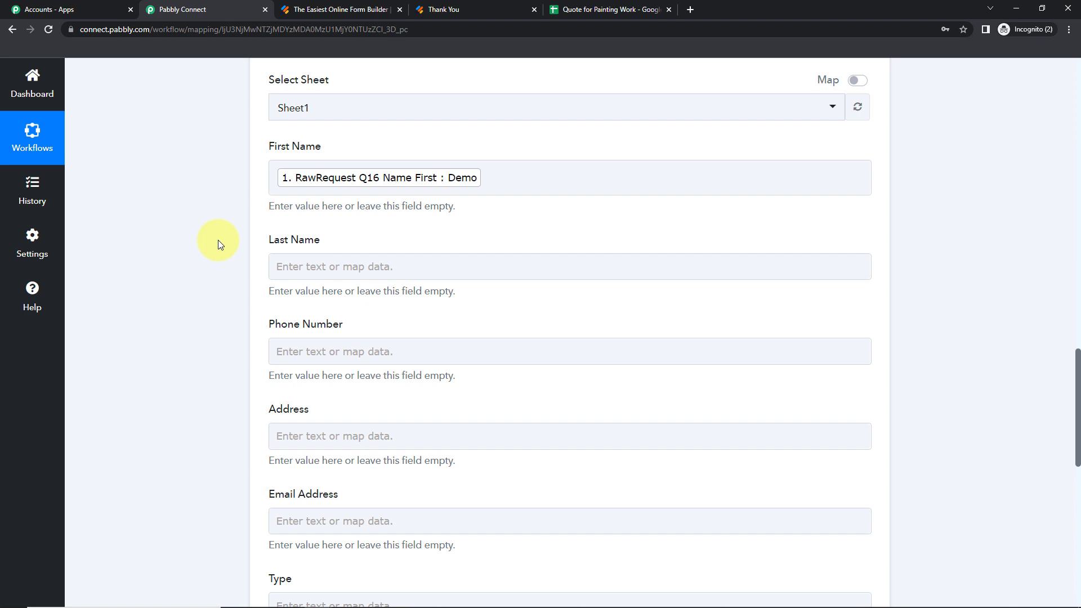
left_click(282, 266)
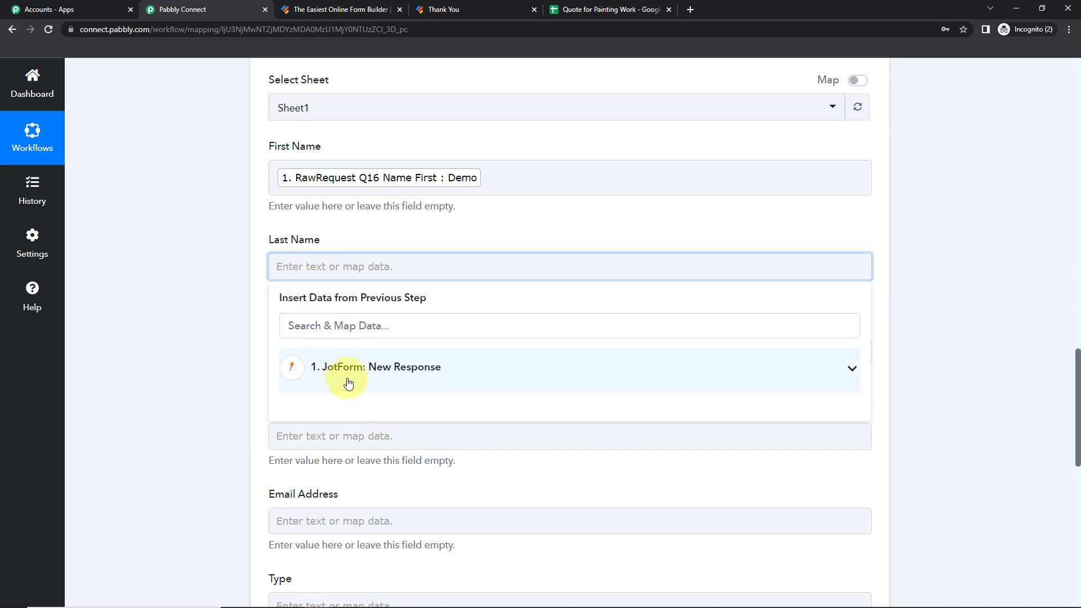
left_click(348, 383)
type("last")
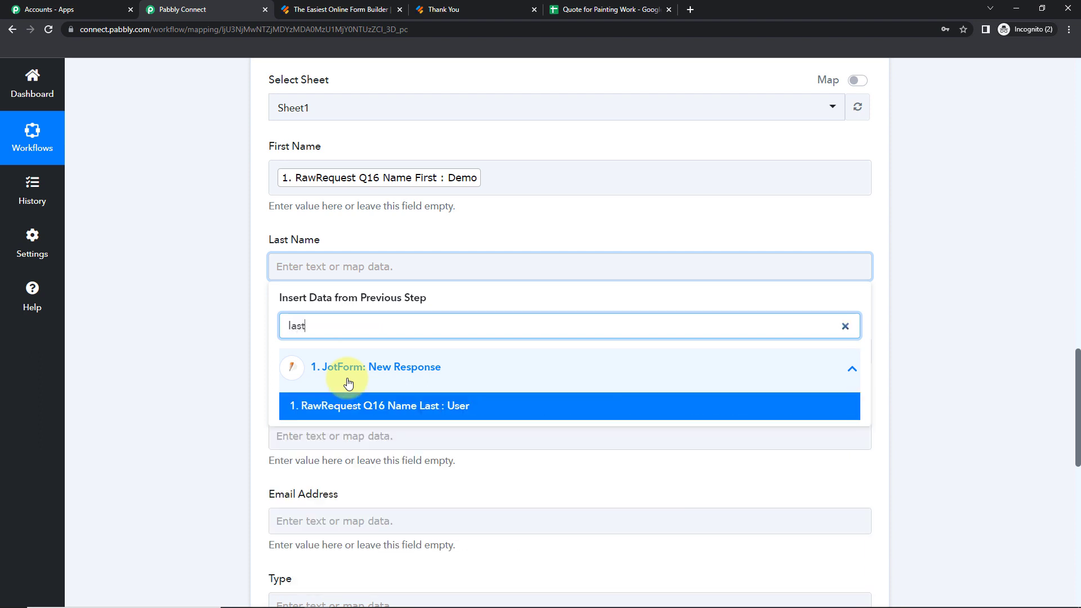
left_click(374, 406)
left_click(193, 349)
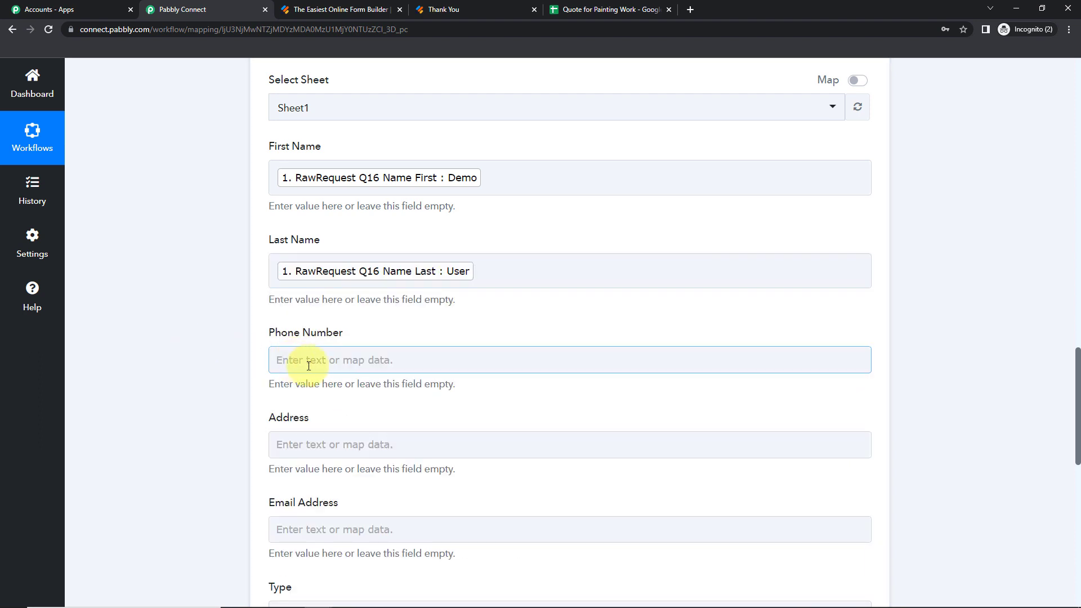
Map the submitted phone number into Phone Number
left_click(313, 364)
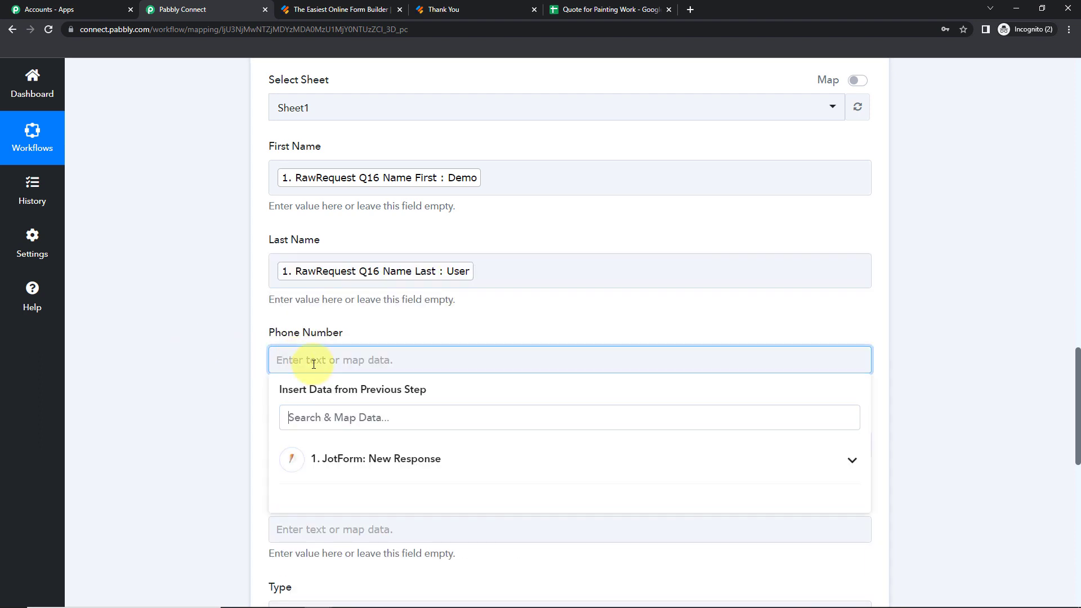
left_click(364, 460)
type("91")
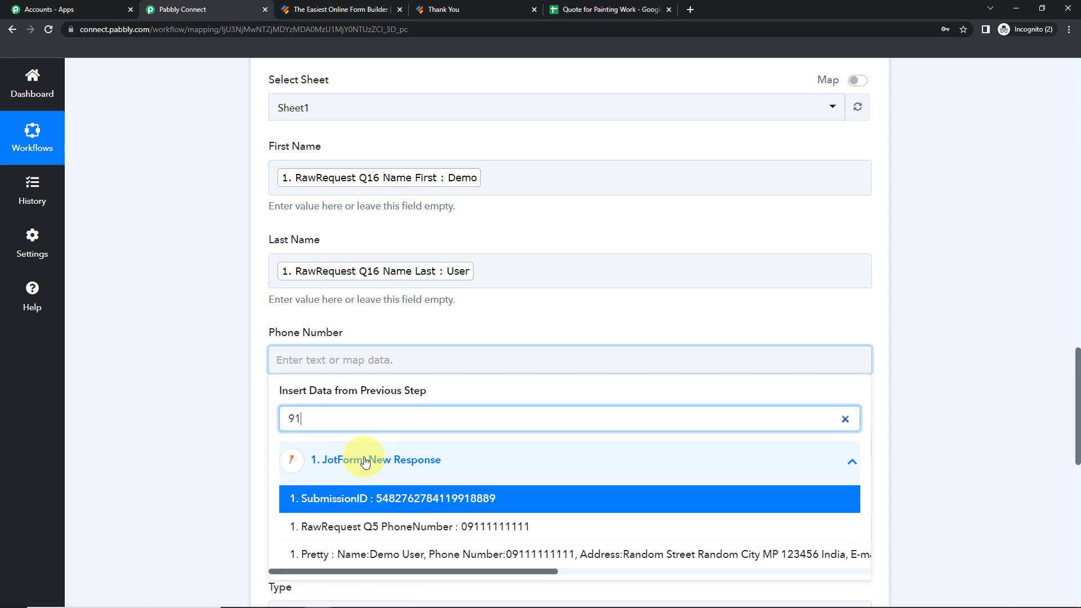
left_click(399, 525)
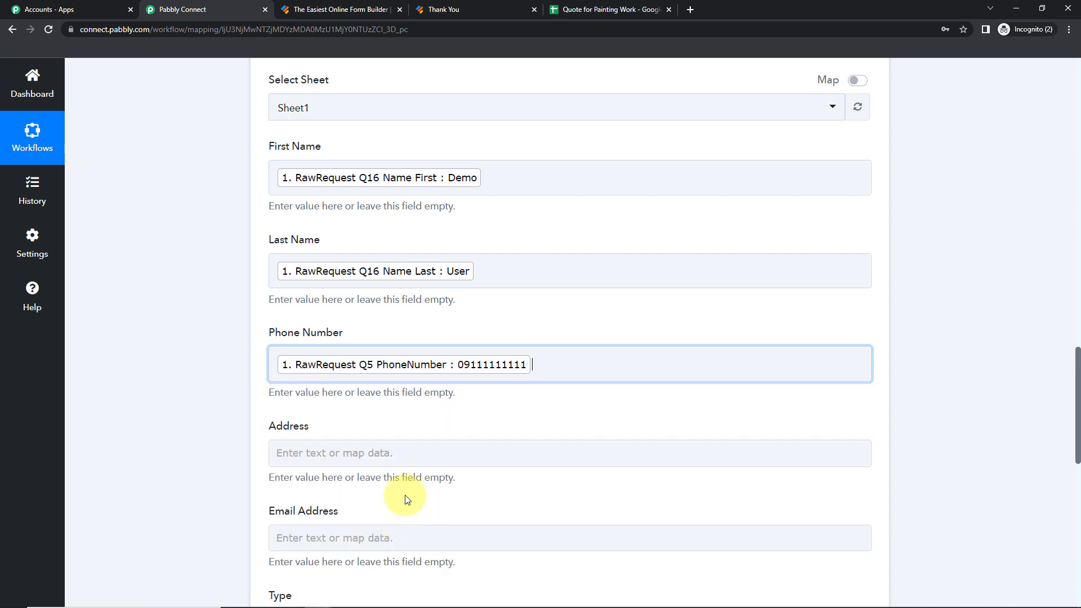
scroll(125, 315, "down", 7)
scroll(140, 309, "up", 3)
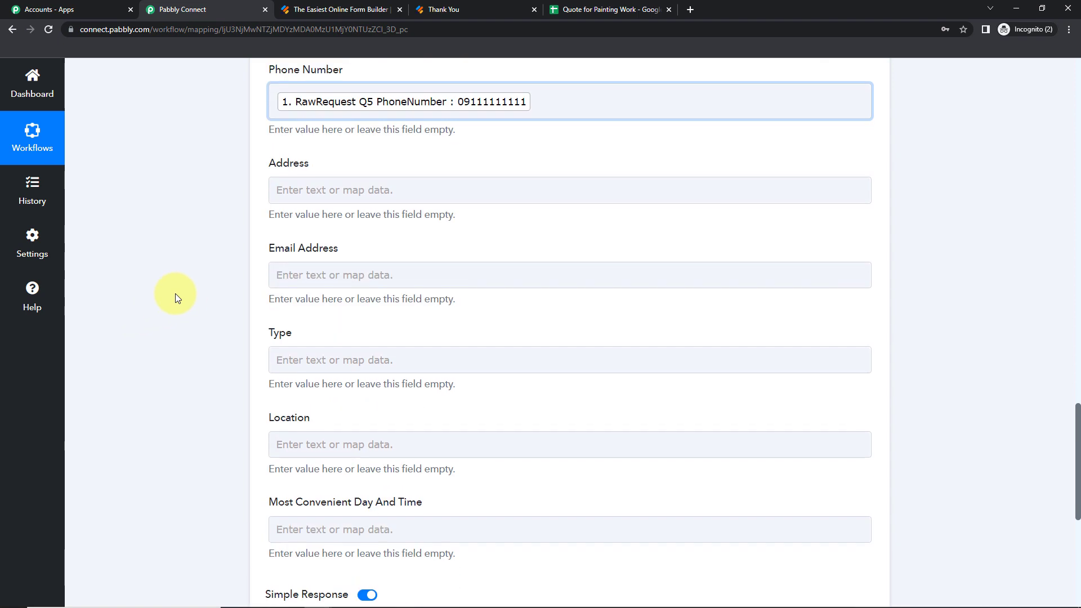
Fill Address with the form's street line and city
left_click(309, 190)
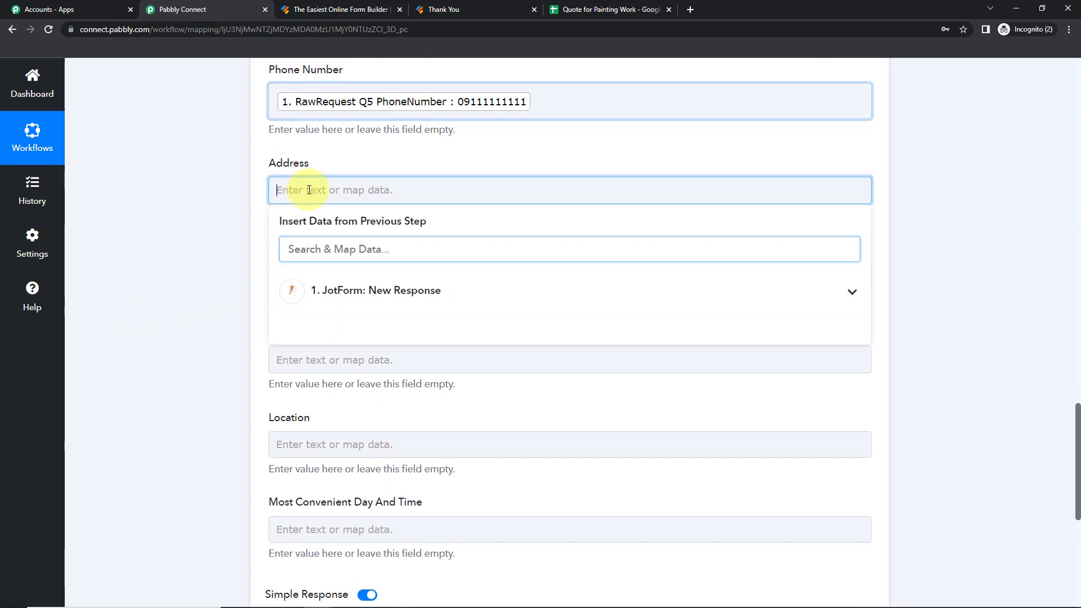
left_click(345, 293)
scroll(442, 417, "down", 7)
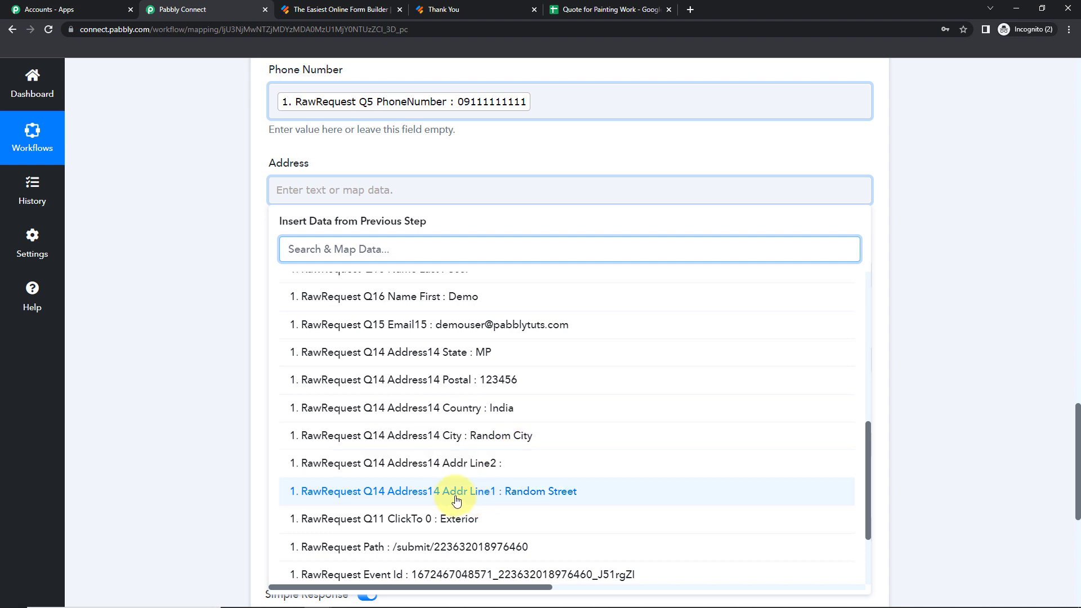
left_click(450, 501)
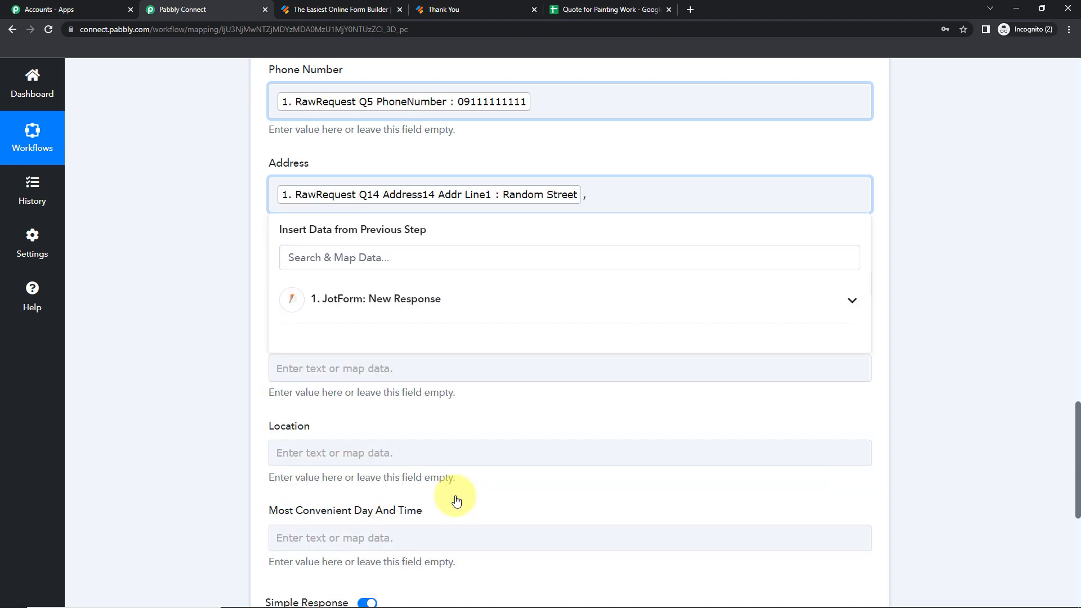
left_click(405, 299)
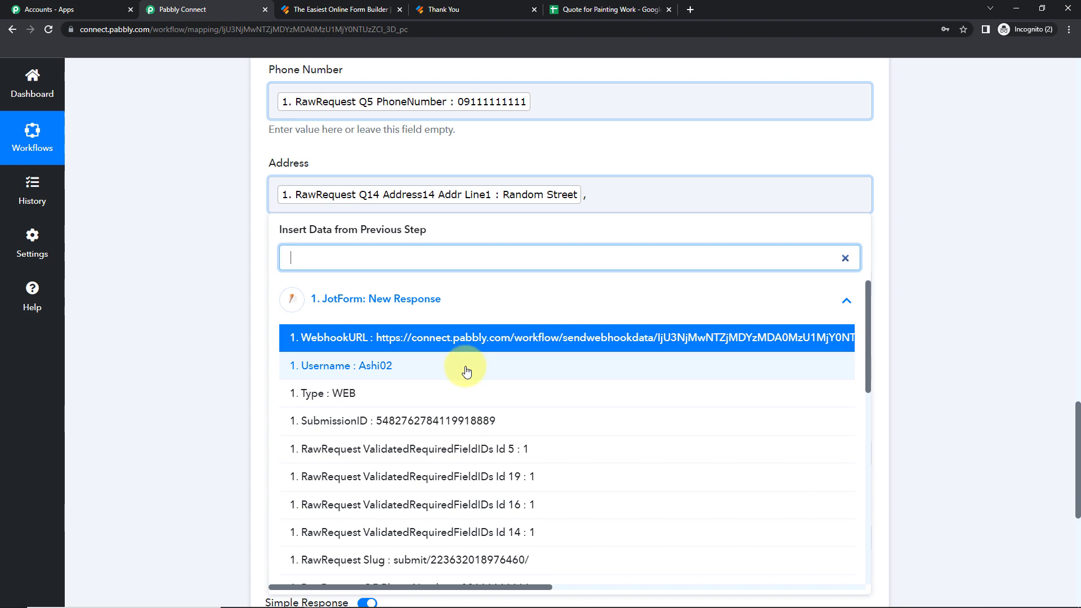
scroll(466, 372, "down", 10)
scroll(459, 572, "up", 3)
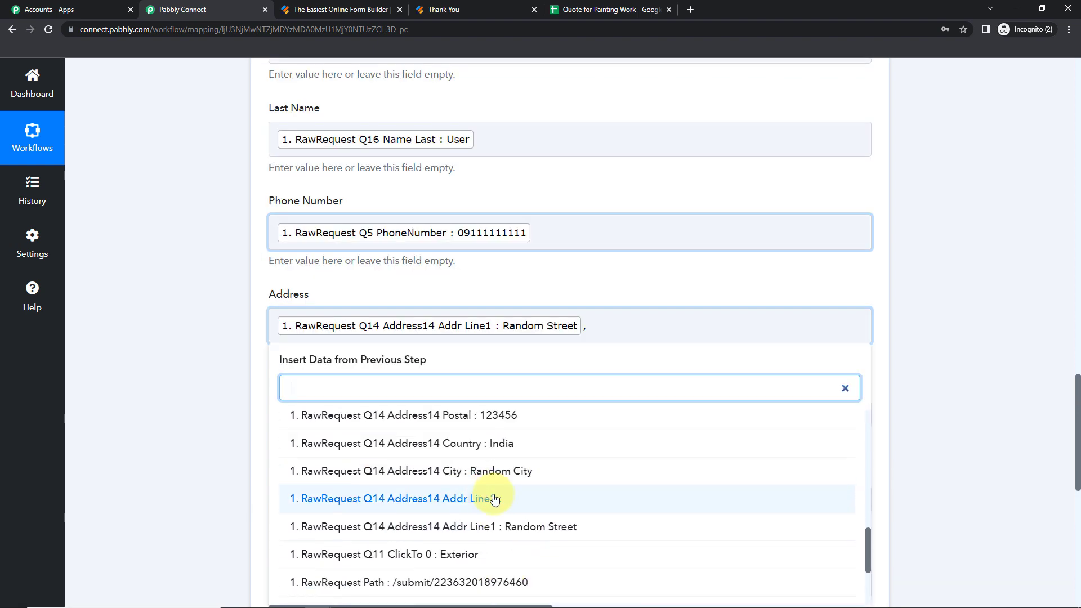
left_click(477, 475)
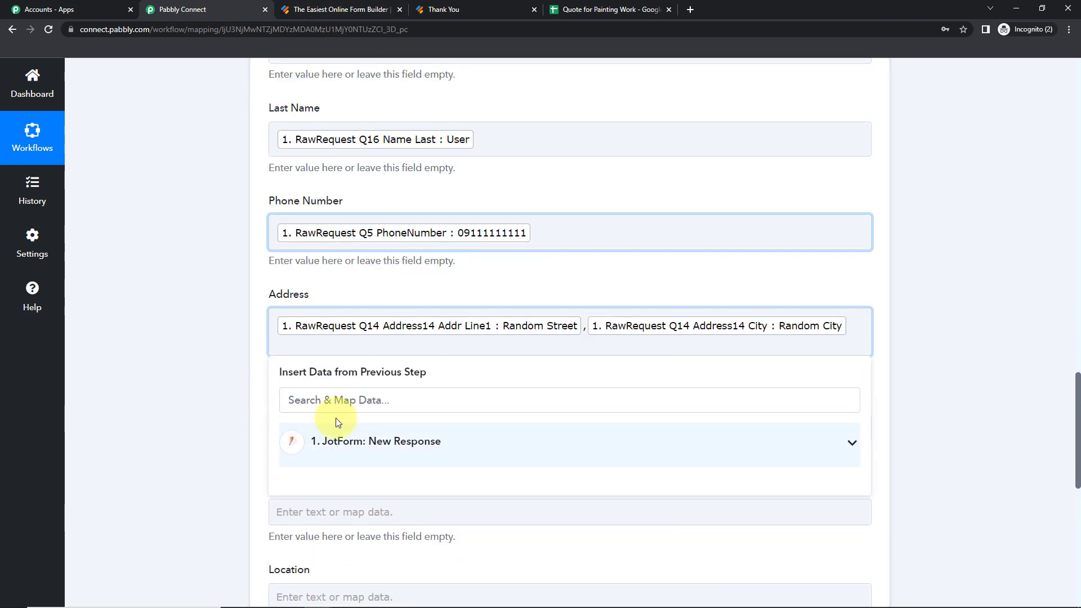
Append the postal code and country India to Address
left_click(337, 436)
scroll(474, 476, "down", 10)
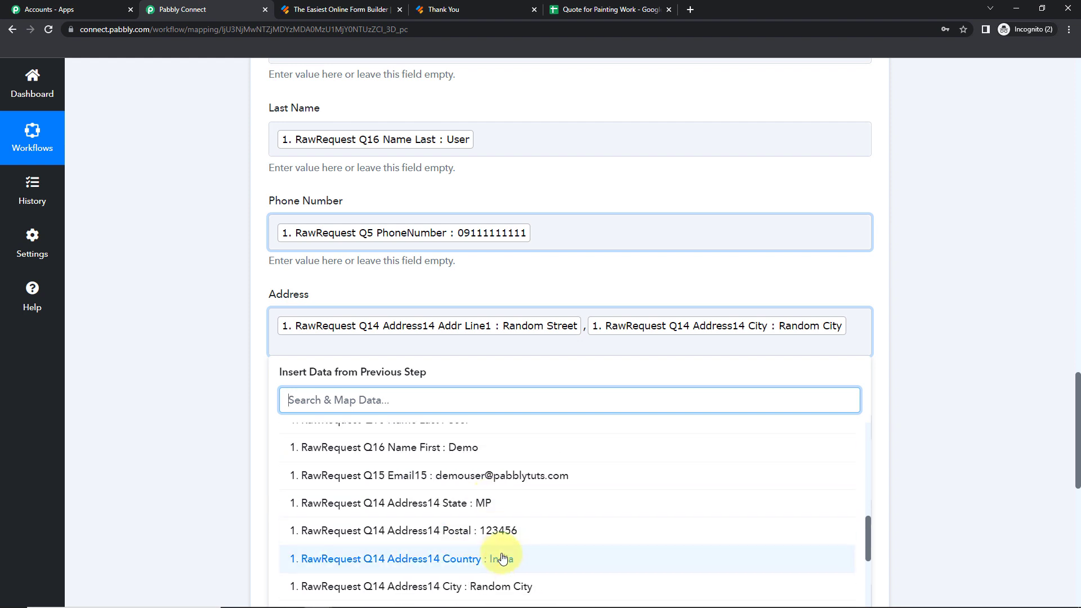
left_click(464, 531)
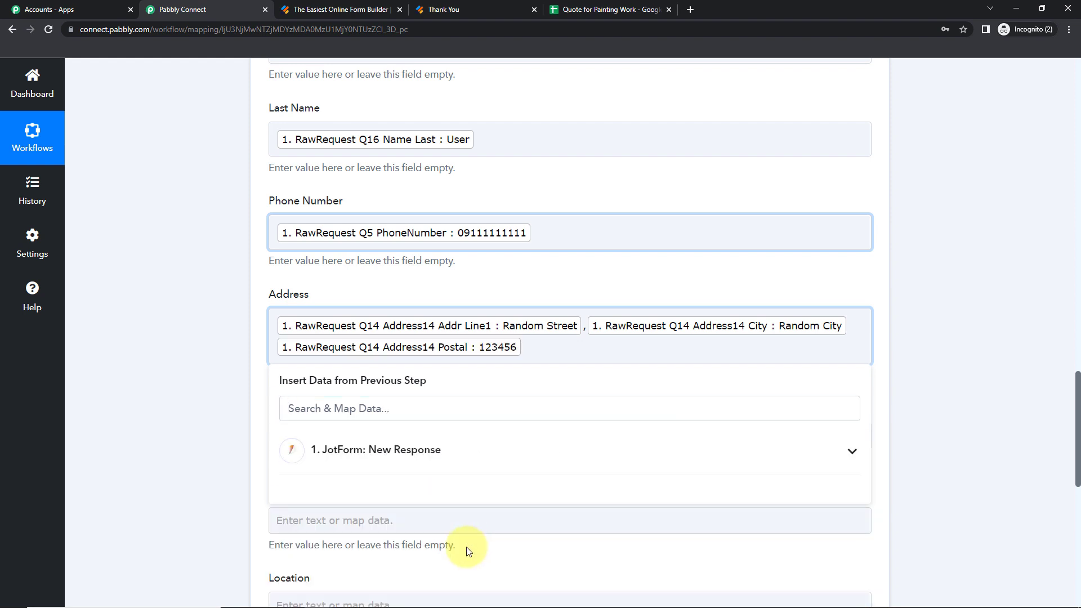
left_click(411, 464)
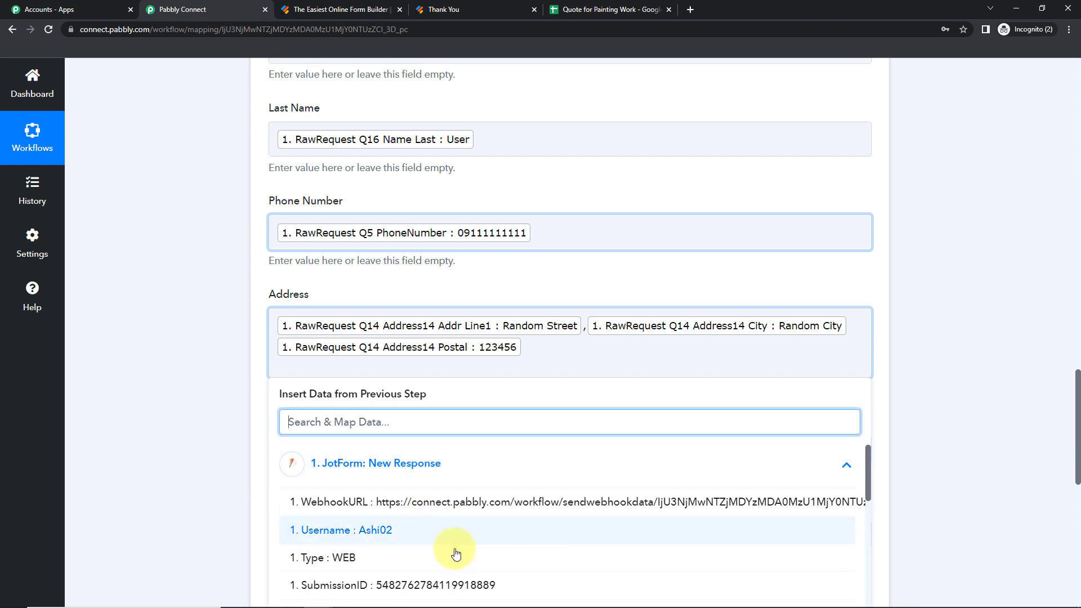
scroll(462, 557, "down", 10)
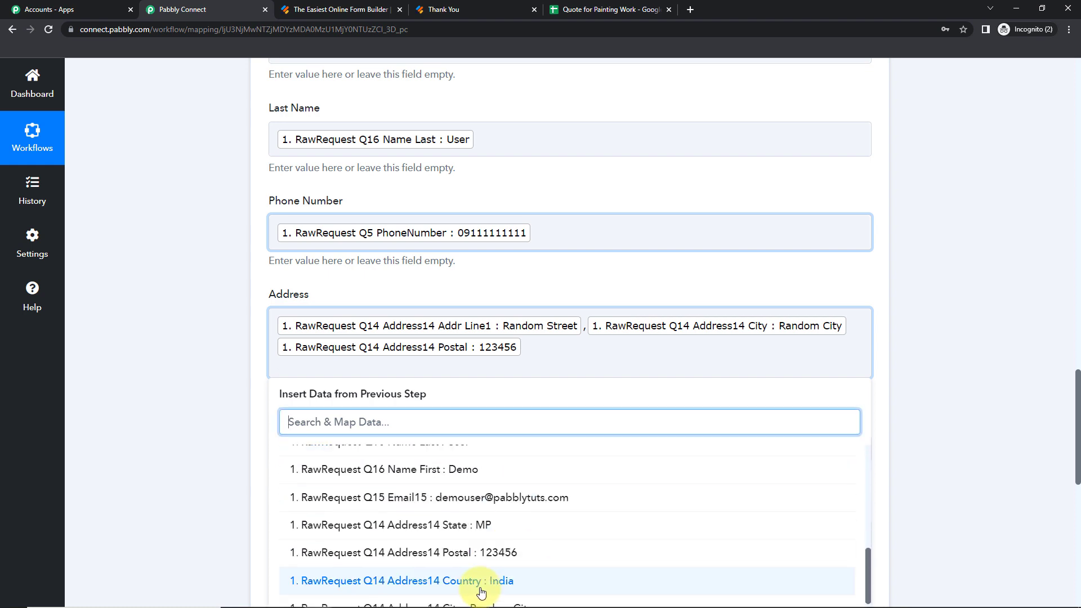
left_click(483, 588)
left_click(189, 422)
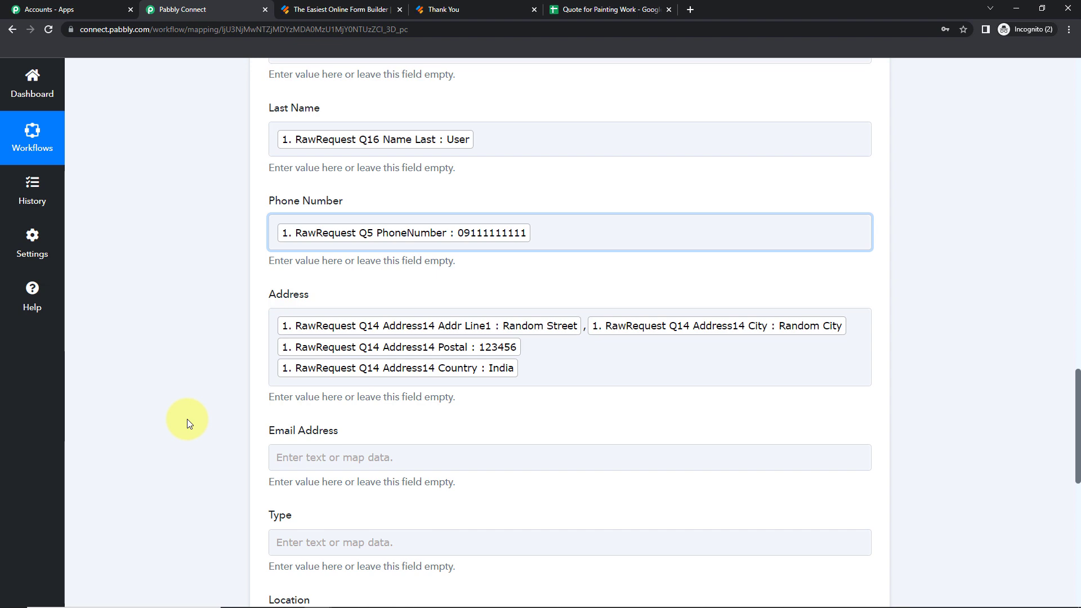
Map the submitted e-mail into Email Address
scroll(187, 419, "down", 5)
left_click(306, 195)
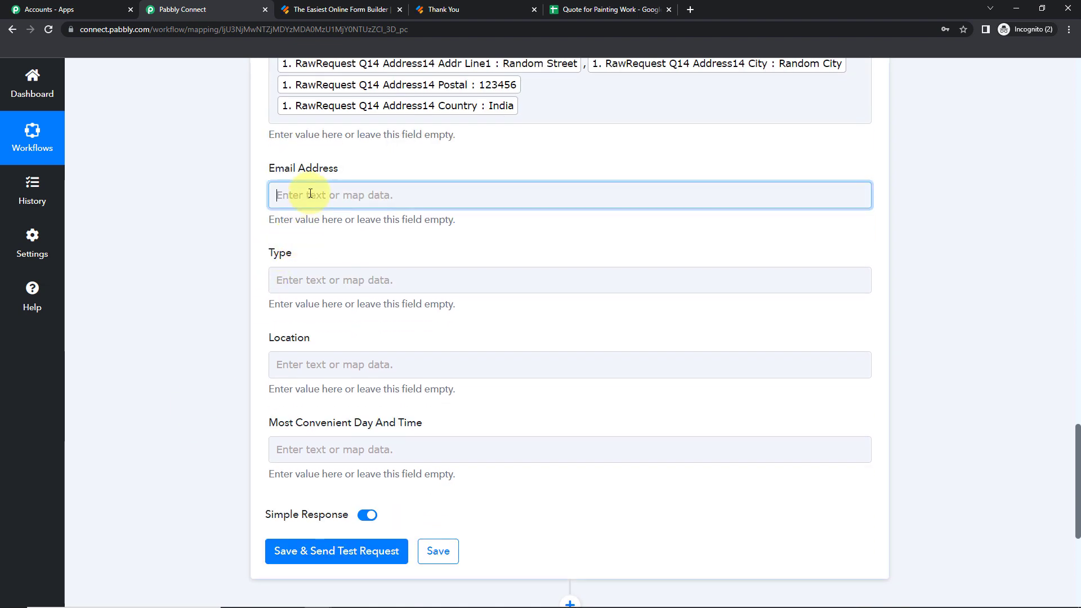
left_click(340, 297)
type("@")
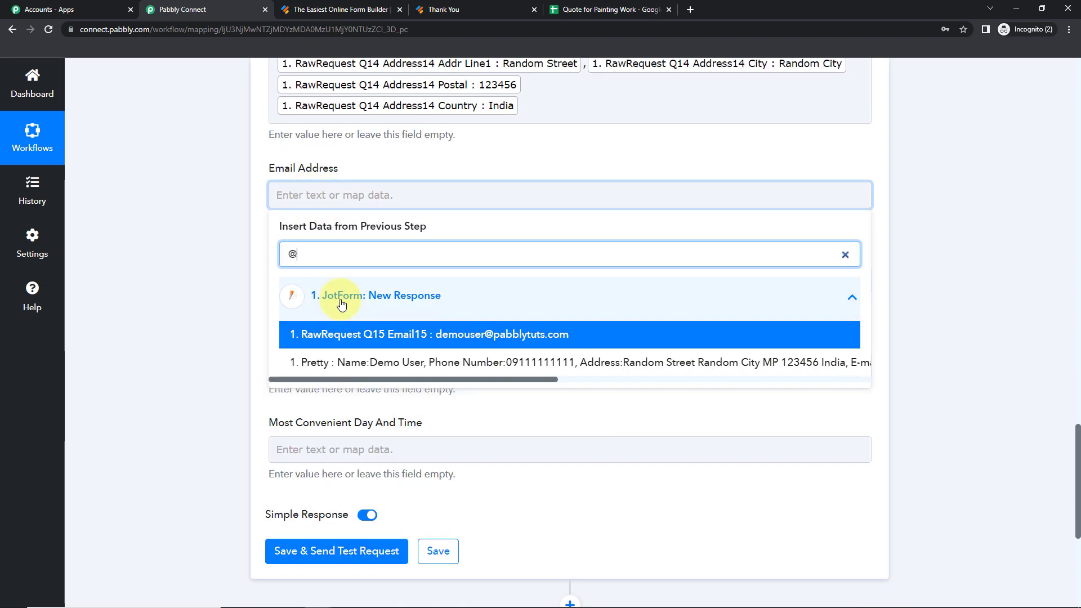
left_click(345, 334)
left_click(170, 299)
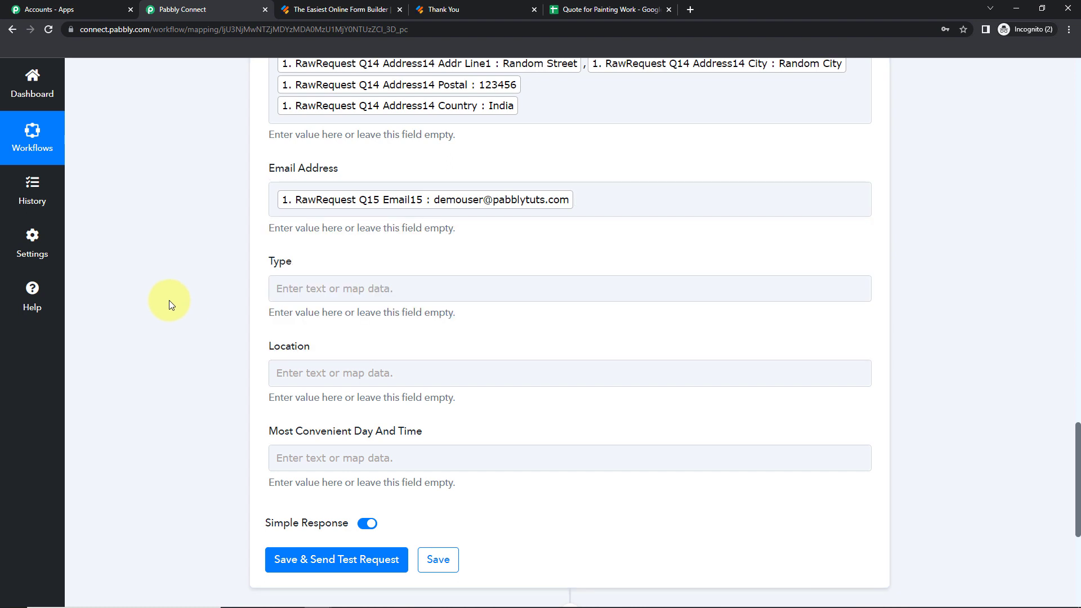
Map the Commercial type answer into the Type field
left_click(318, 293)
left_click(356, 398)
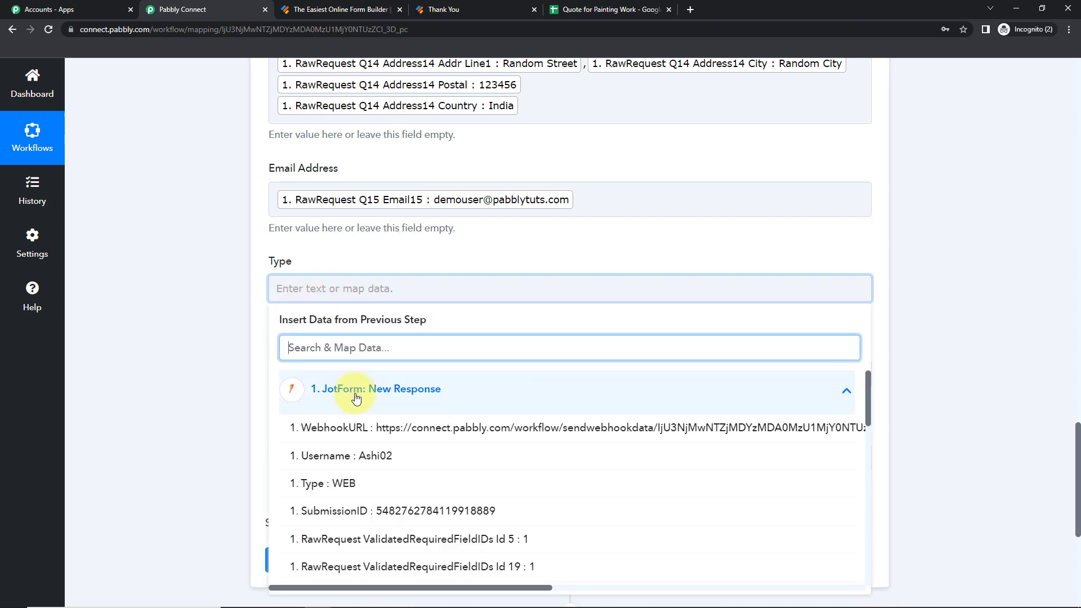
type("type")
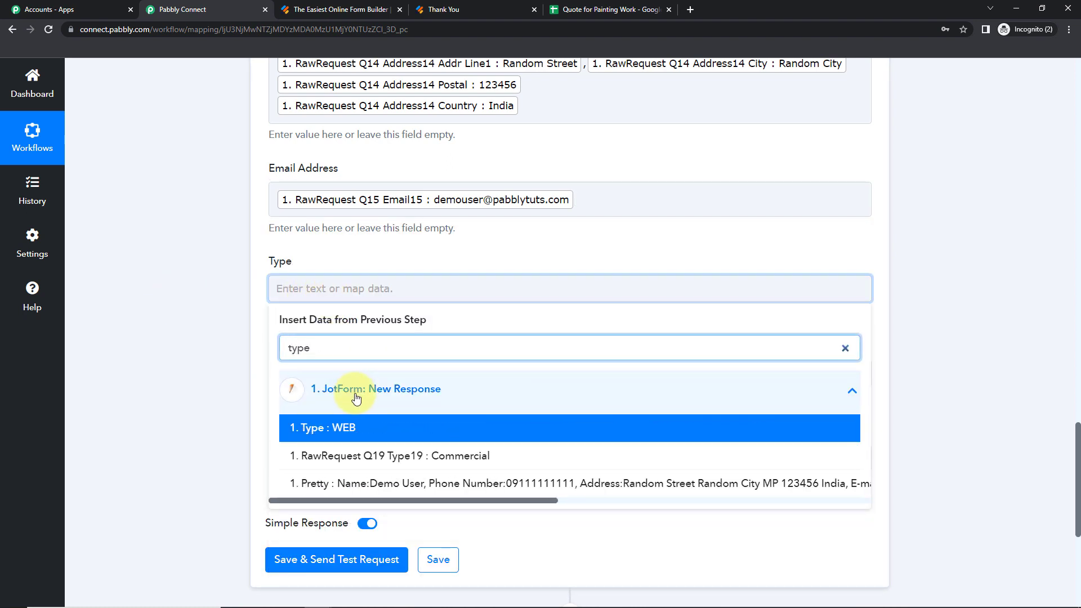
left_click(386, 454)
left_click(191, 394)
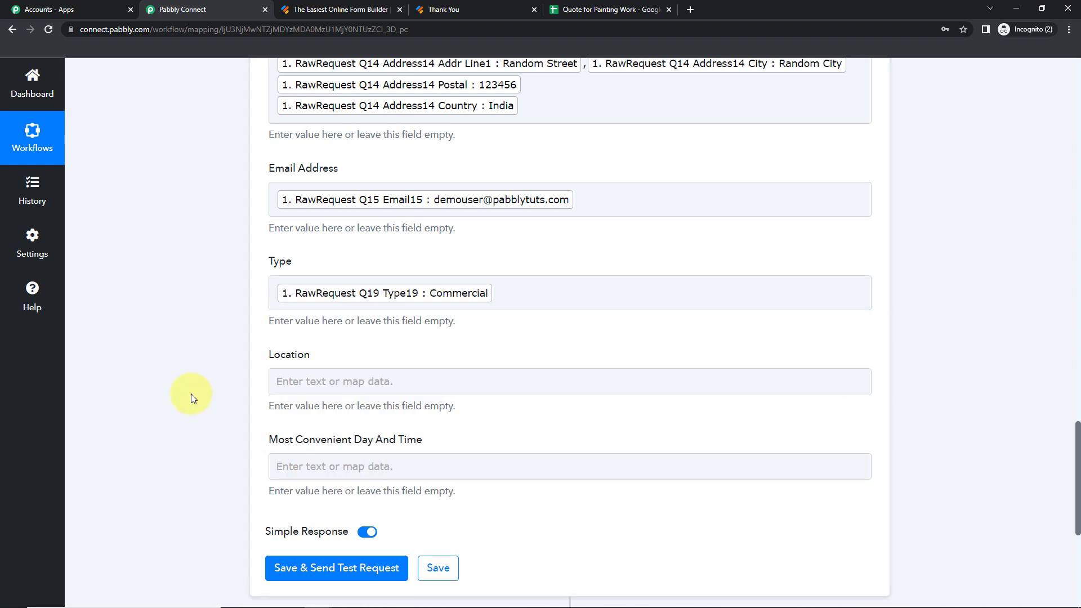
Map the Exterior answer into Location, found by searching 'ex'
left_click(290, 381)
left_click(363, 484)
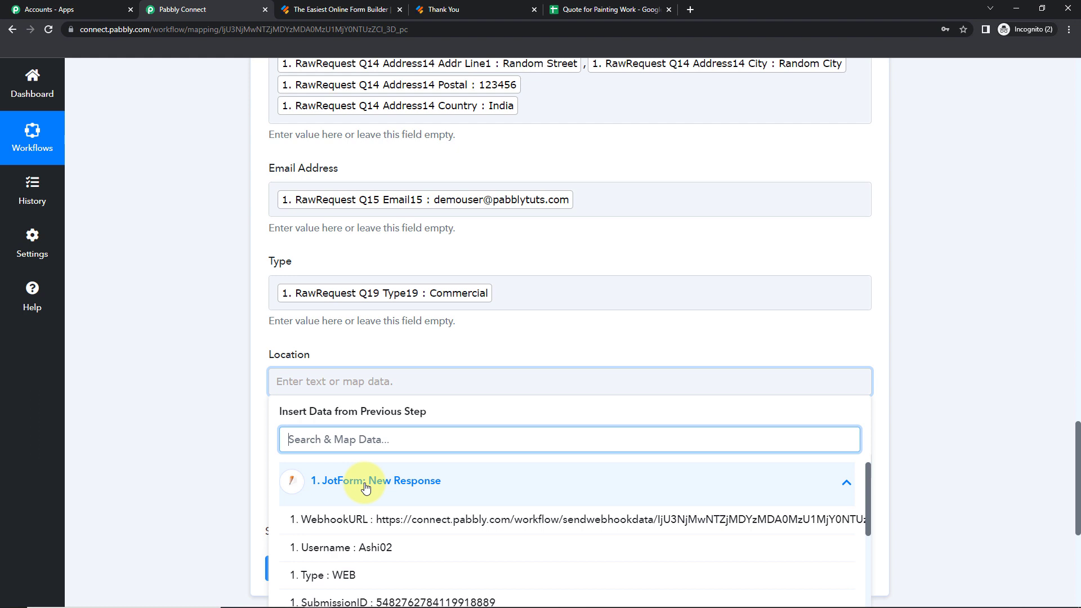
type("ex")
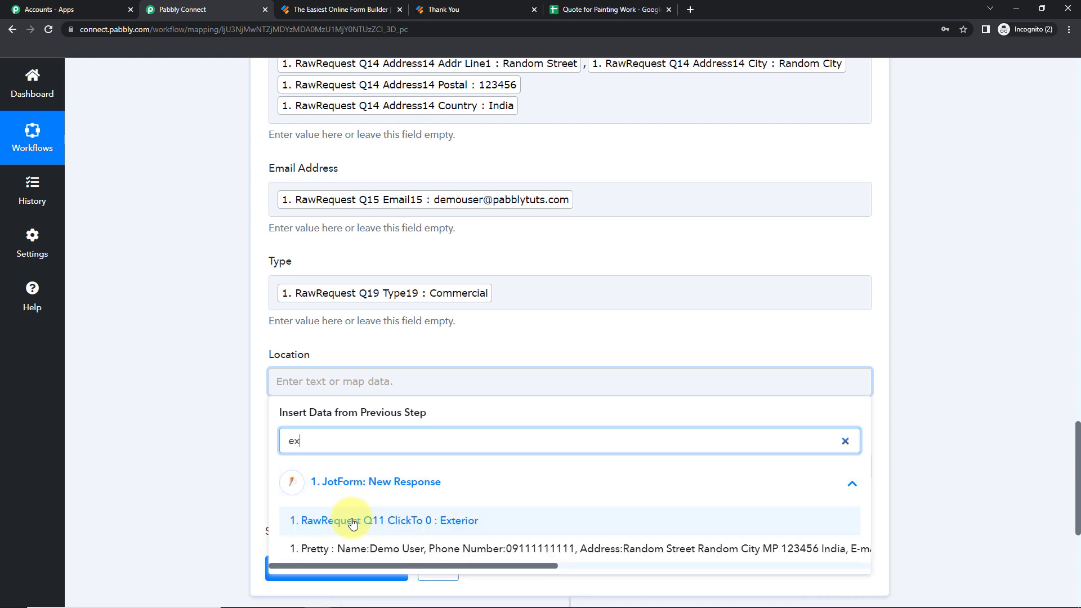
left_click(352, 520)
left_click(112, 390)
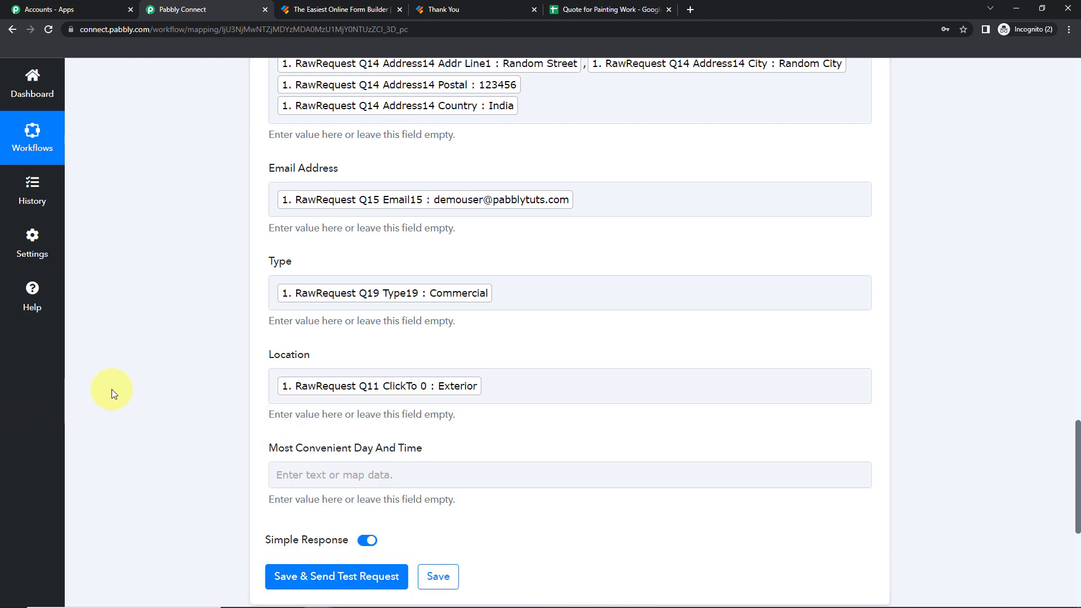
scroll(112, 390, "down", 2)
Map the MostConveniant answer into Most Convenient Day And Time, found by searching 'most'
left_click(355, 342)
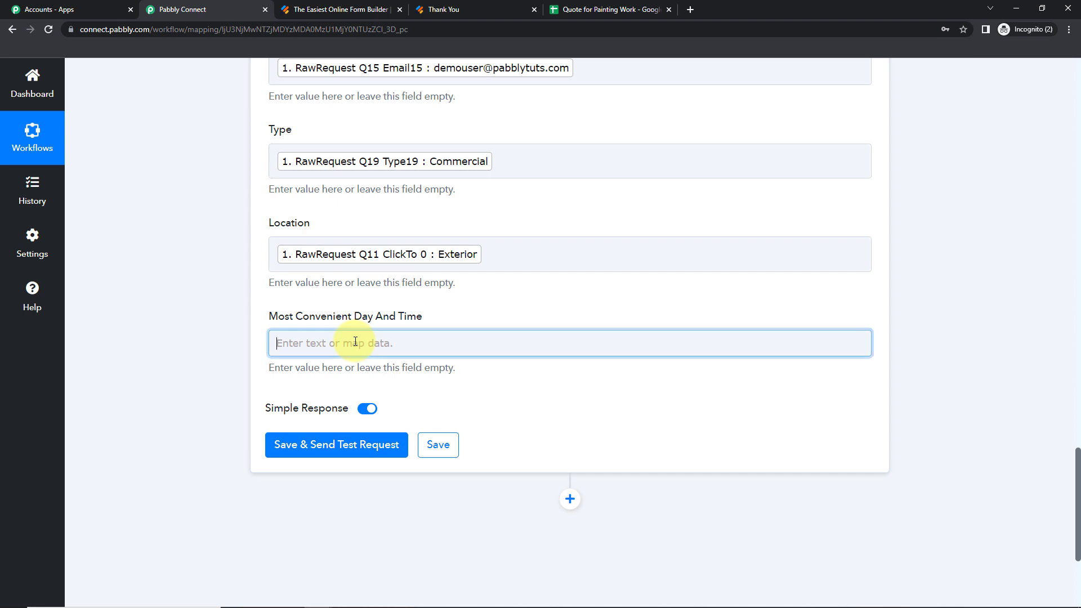
left_click(373, 459)
scroll(405, 455, "down", 3)
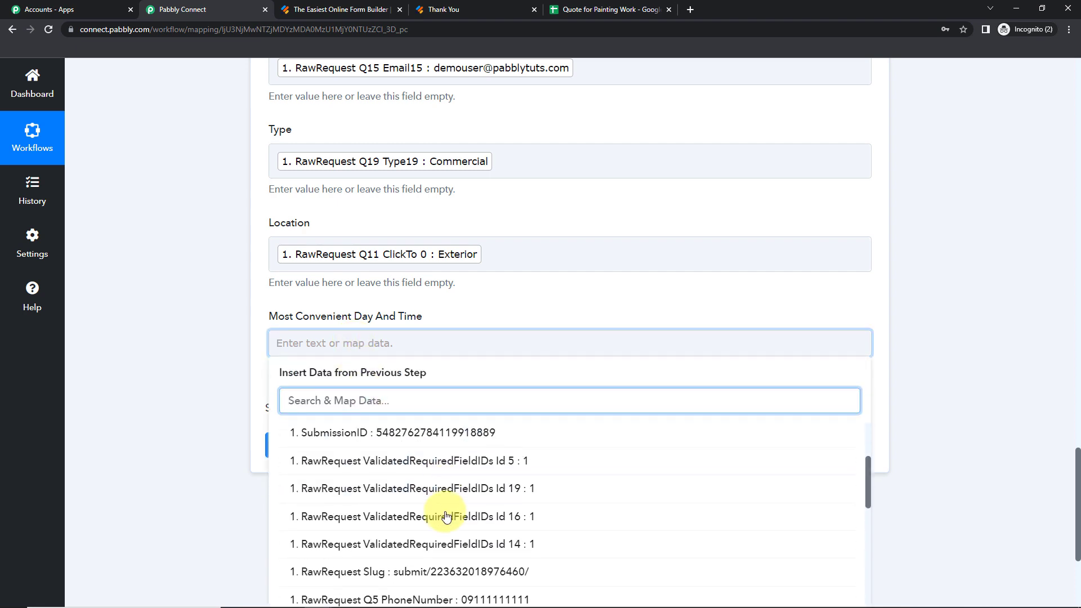
type("most")
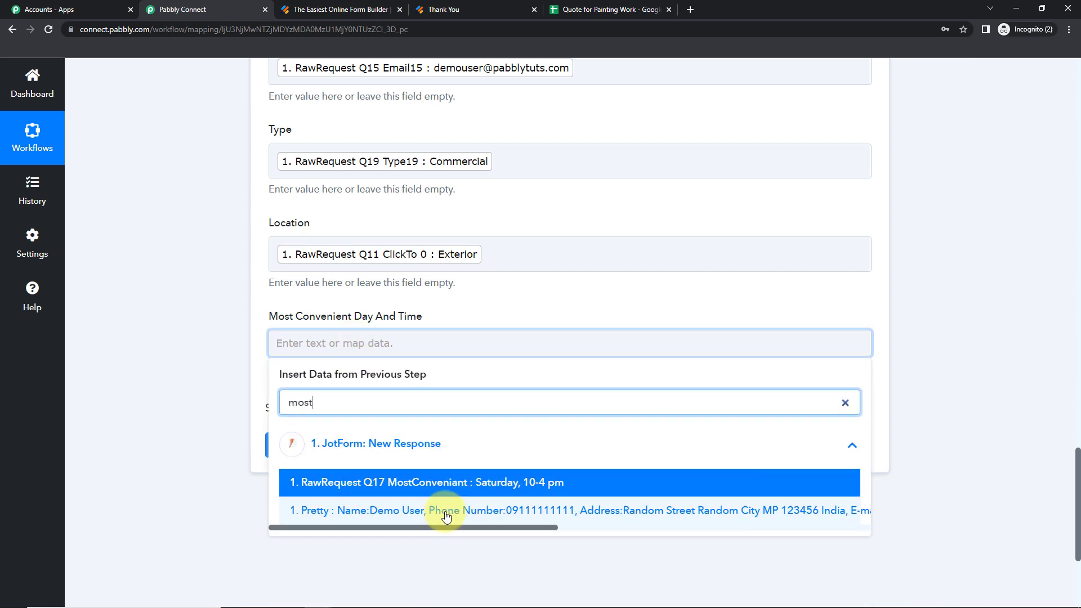
left_click(472, 488)
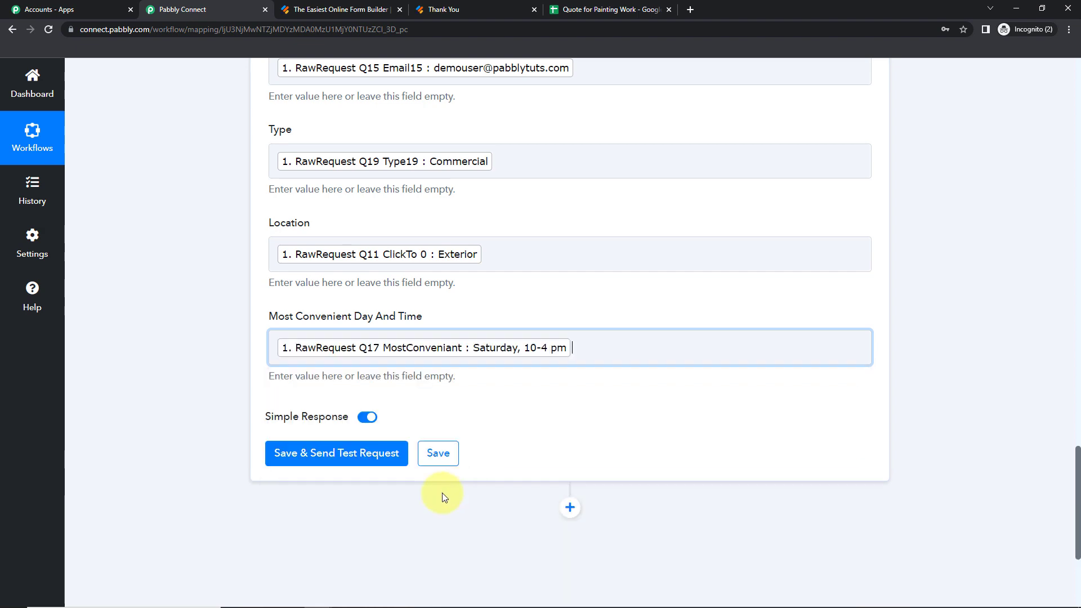
left_click(205, 451)
Save the action, send a test row, and check the Quote for Painting Work sheet
left_click(312, 464)
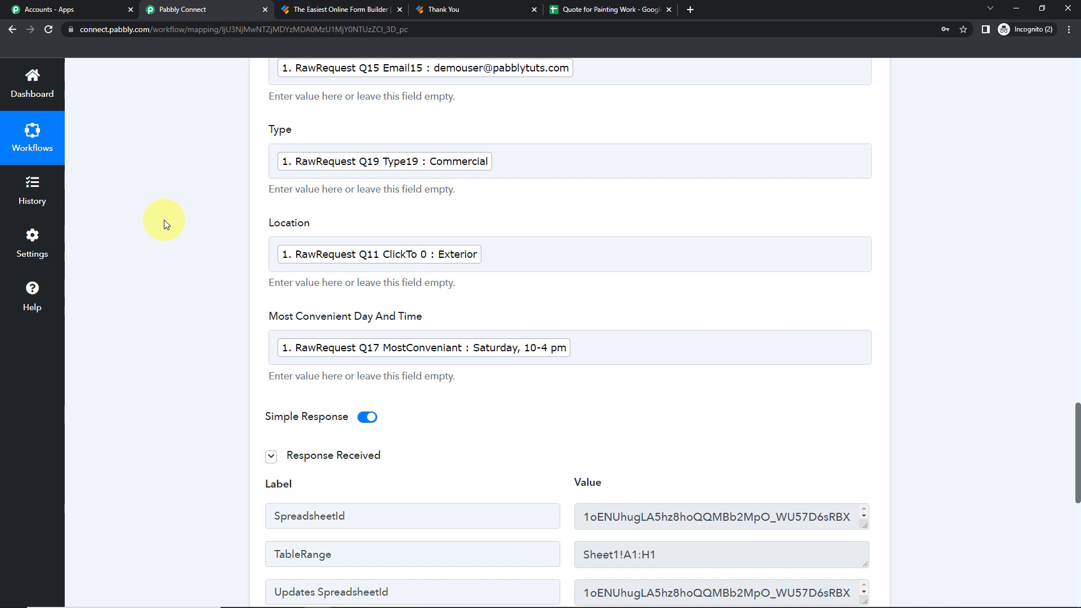
left_click_drag(1076, 436, 1078, 504)
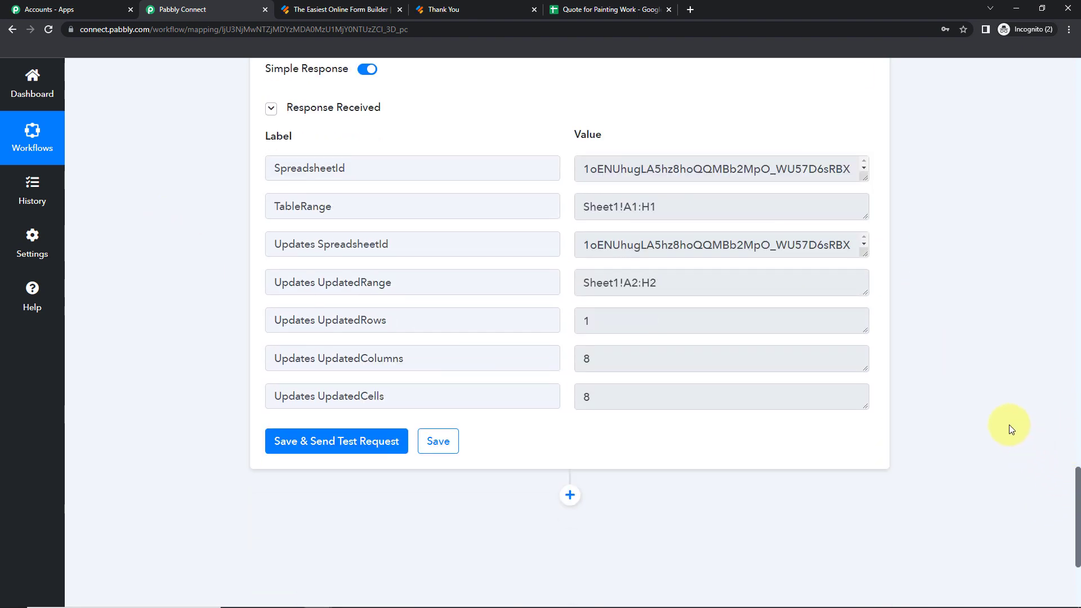
left_click(616, 11)
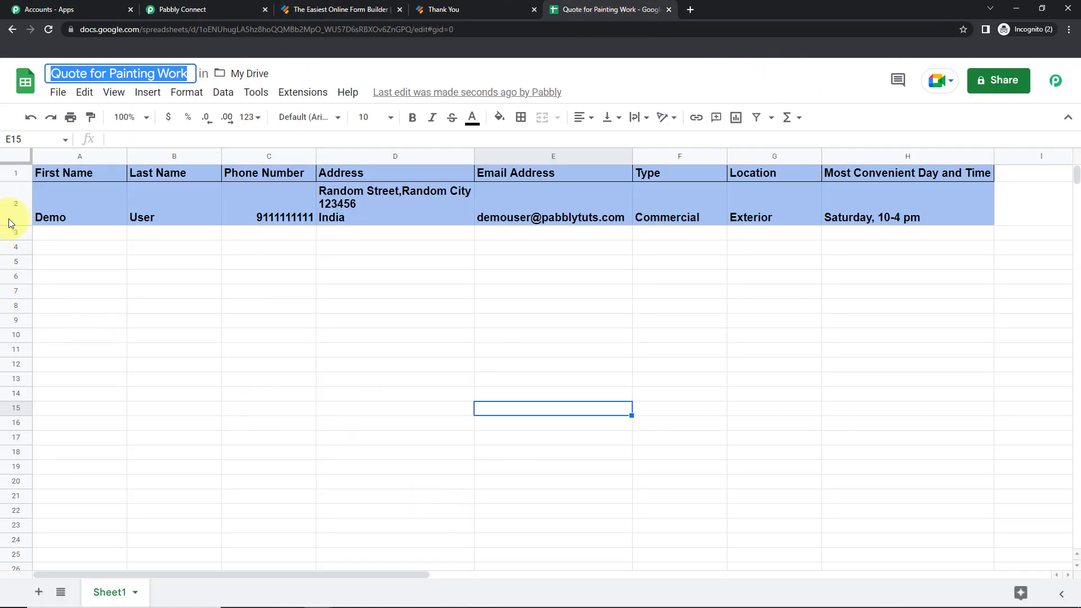
Change row 2's blue fill to white in the spreadsheet
left_click(9, 223)
left_click(499, 117)
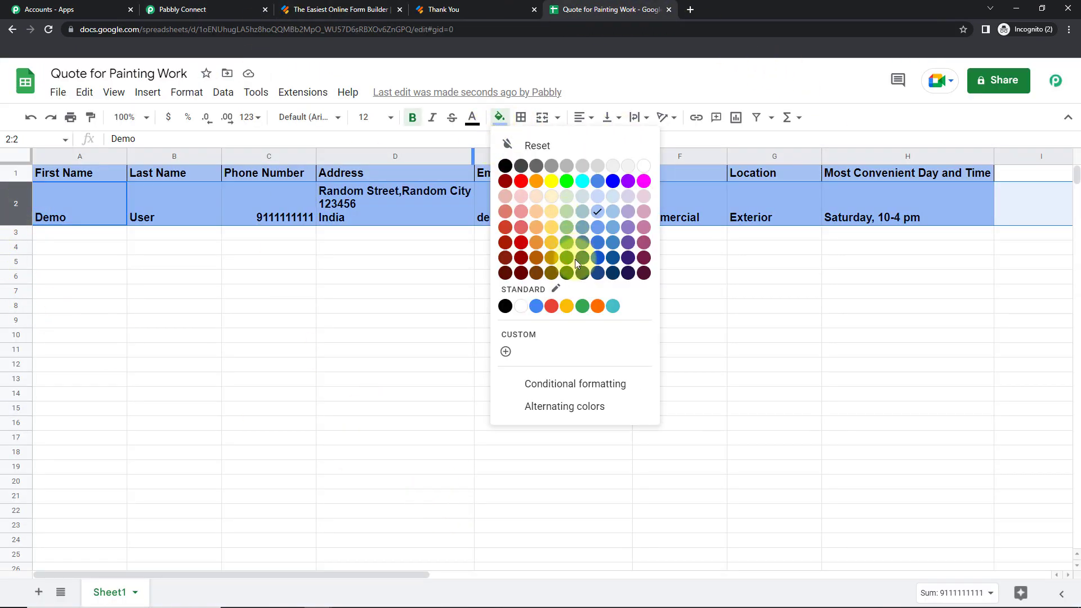
left_click(520, 307)
left_click(780, 345)
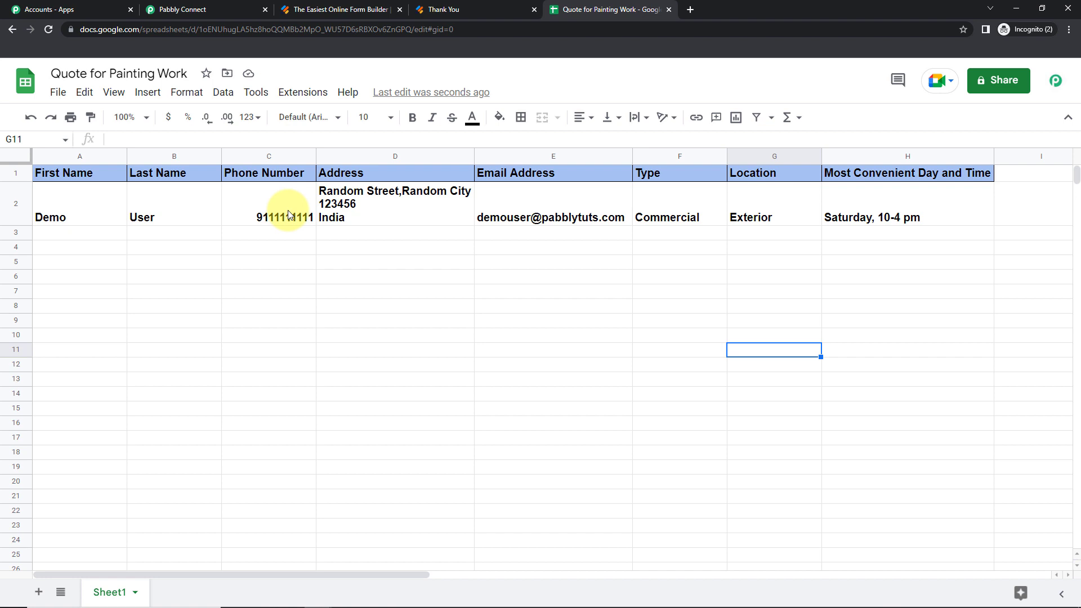
Open the live quote form and enter name 'Test New' and a phone number
left_click(326, 10)
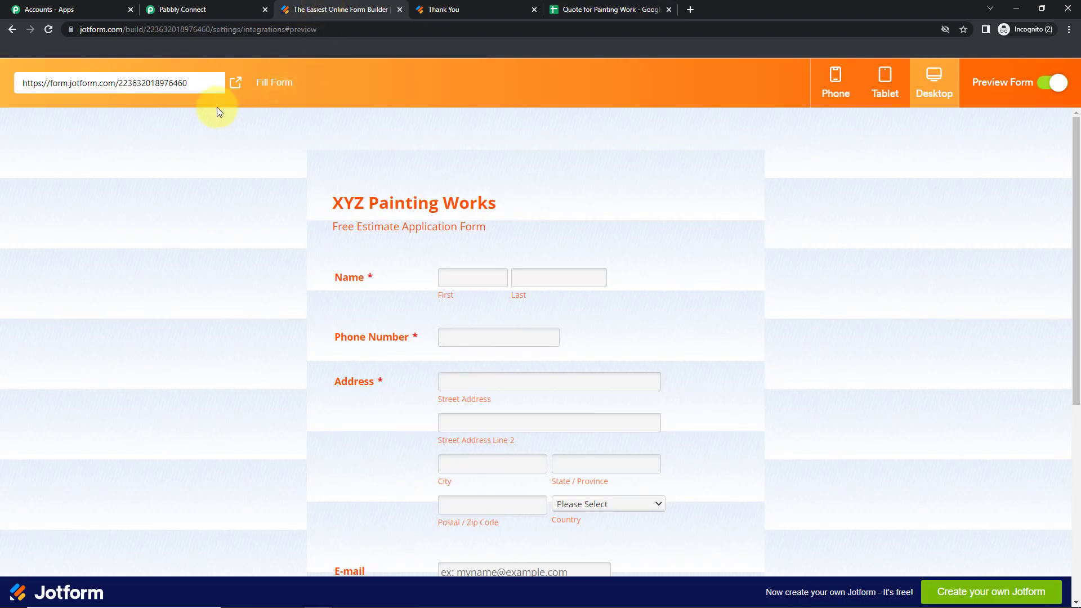
left_click(236, 82)
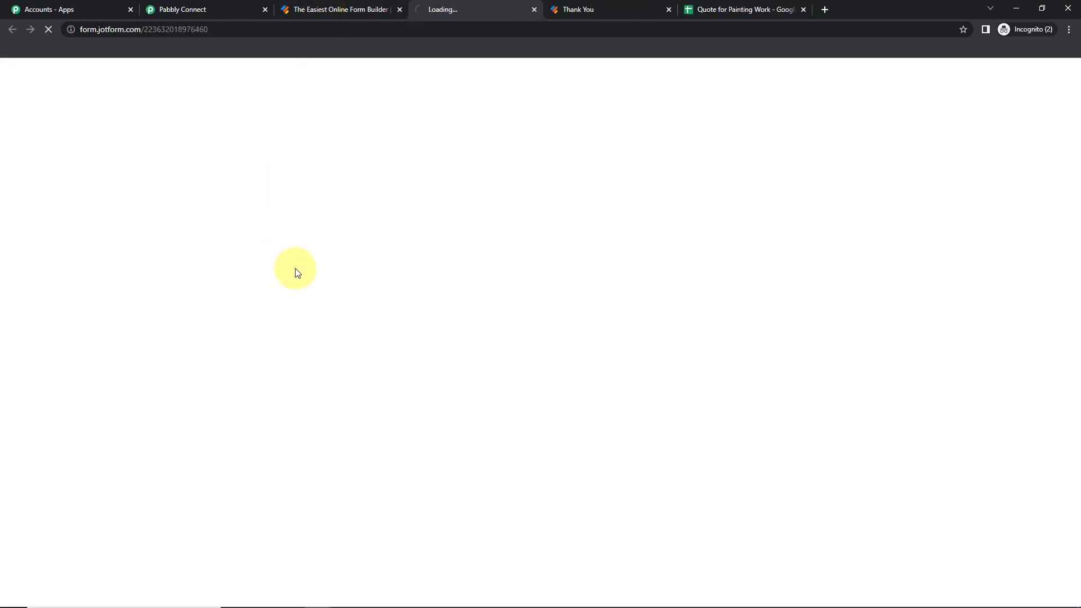
left_click(453, 227)
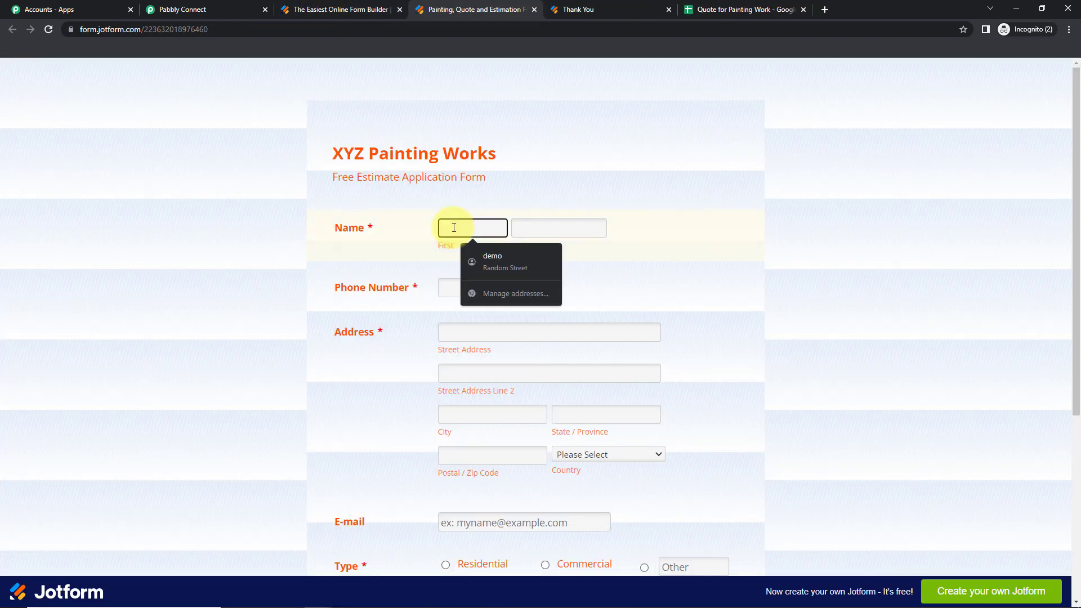
type("Test")
key("Tab")
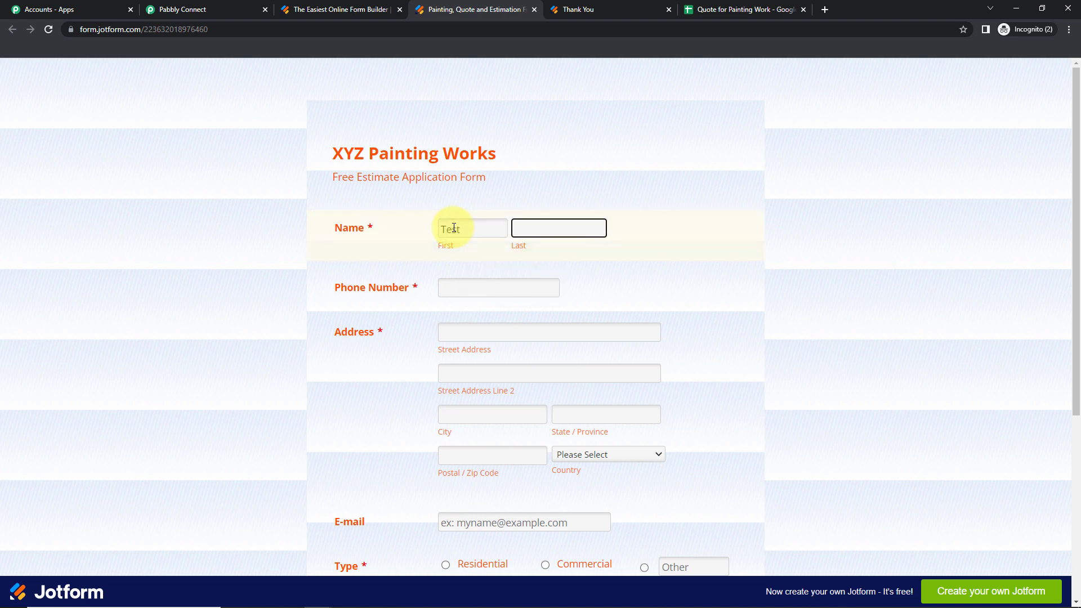
type("New")
key("Tab")
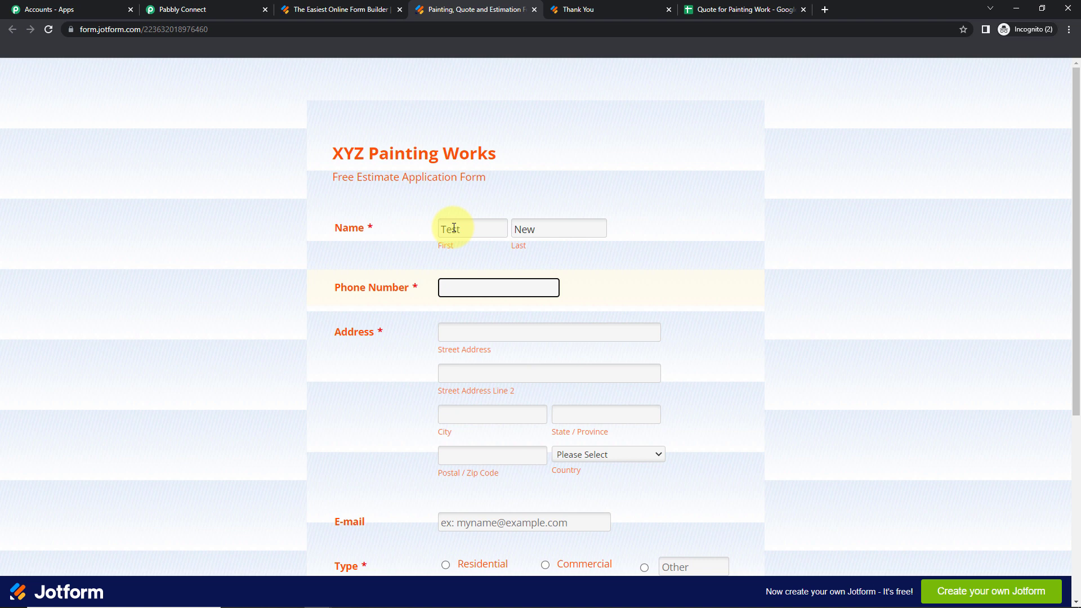
type("91111111111")
Autofill the address and replace the e-mail with a new test address
left_click(492, 335)
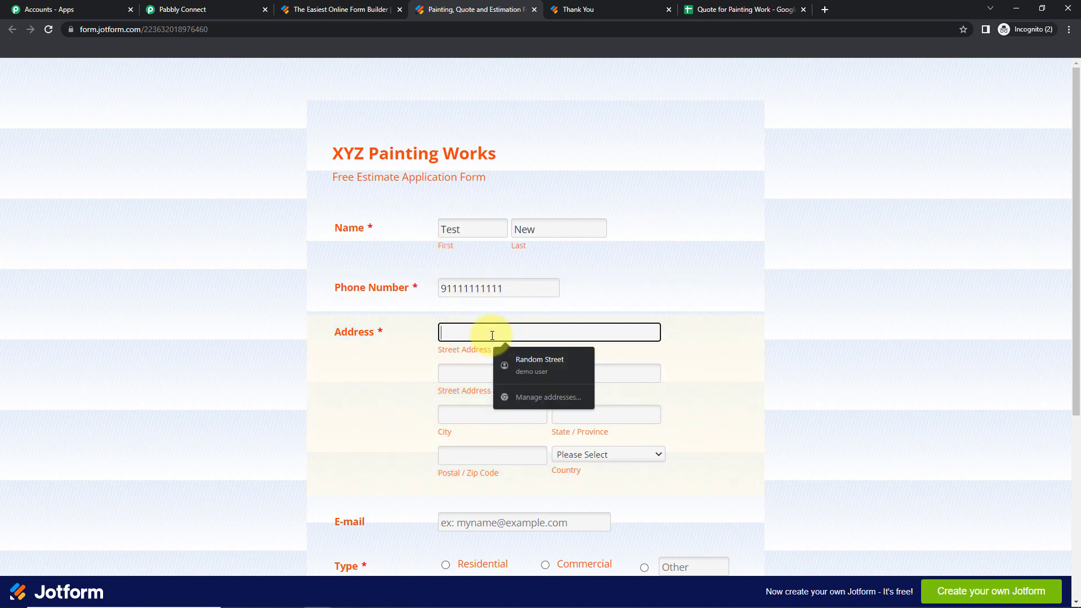
left_click(528, 361)
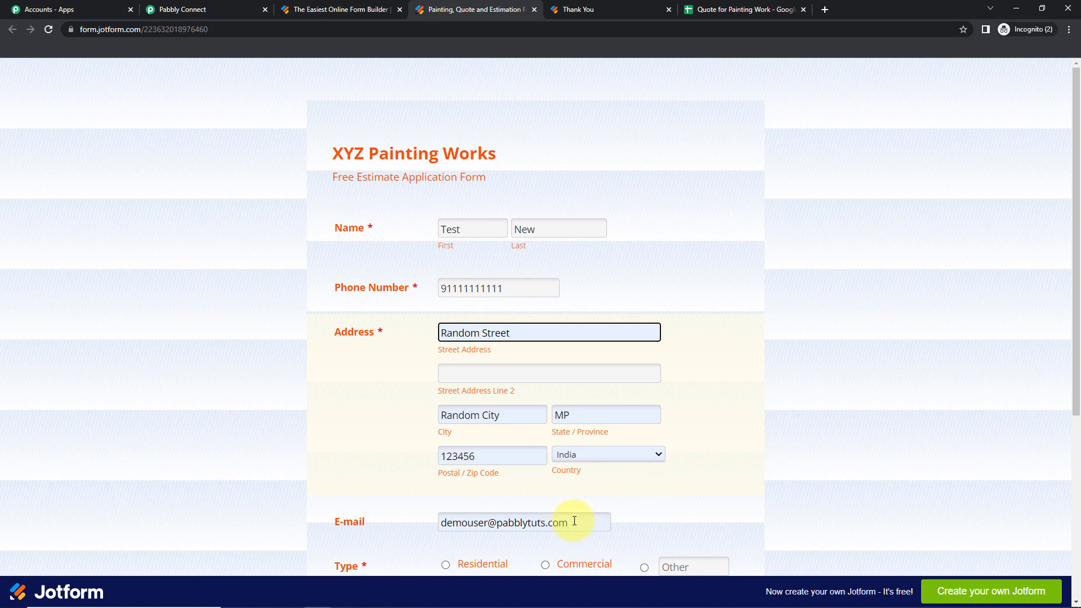
left_click(337, 522)
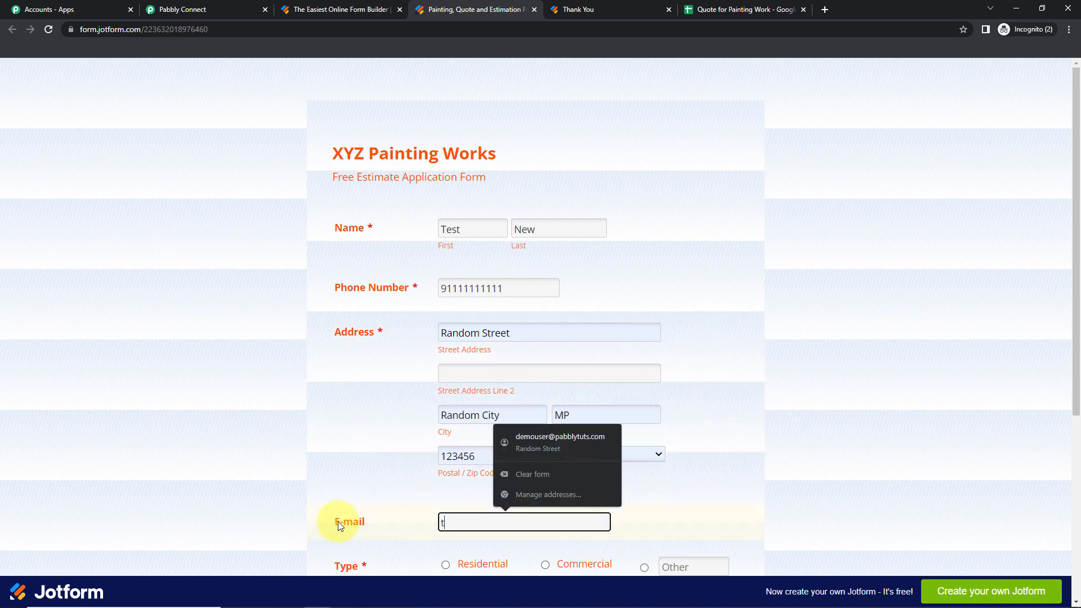
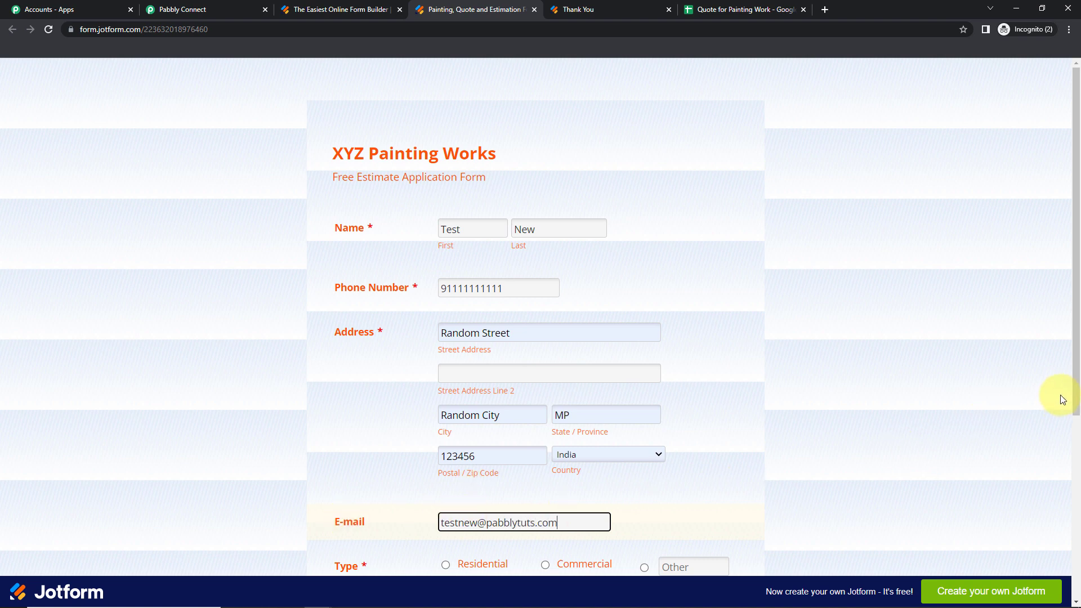
left_click_drag(1075, 377, 1077, 534)
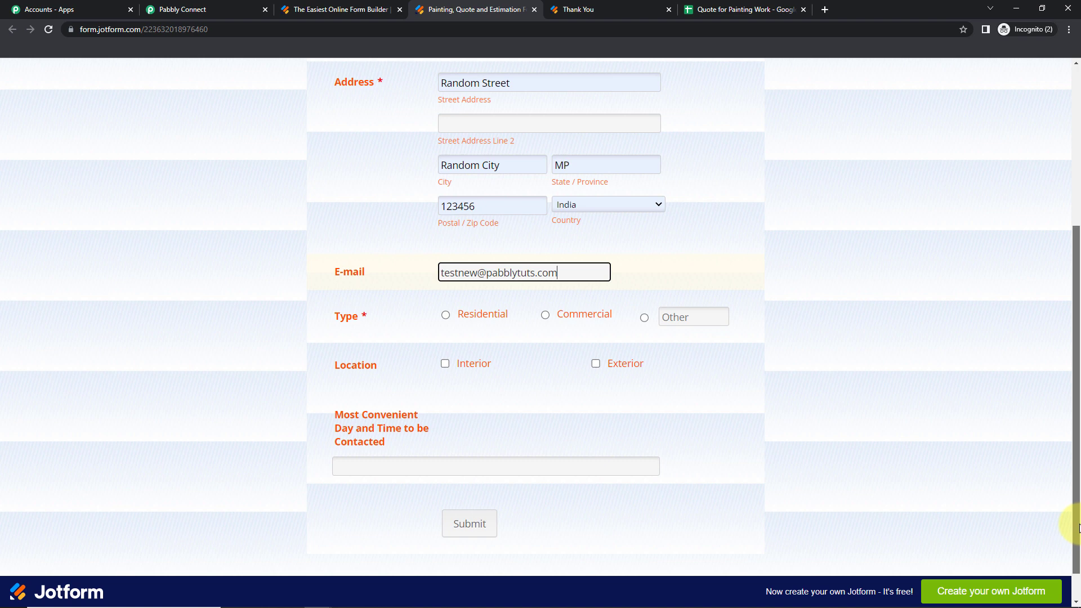
Choose Residential and Interior, enter contact time 'Sunday; 11-4 pm', and submit
left_click(446, 318)
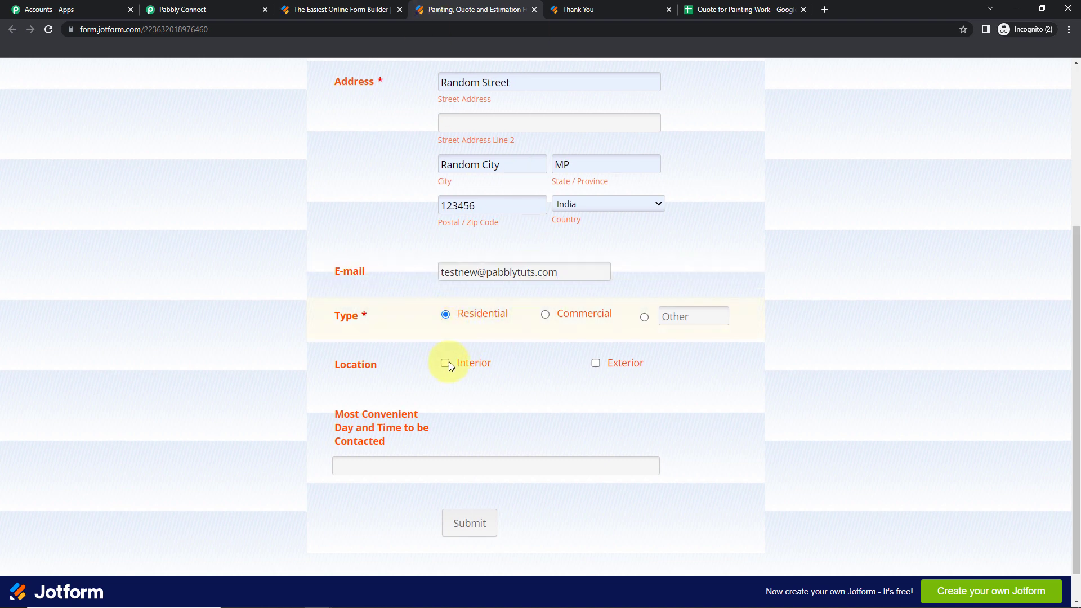
left_click(445, 363)
left_click(415, 464)
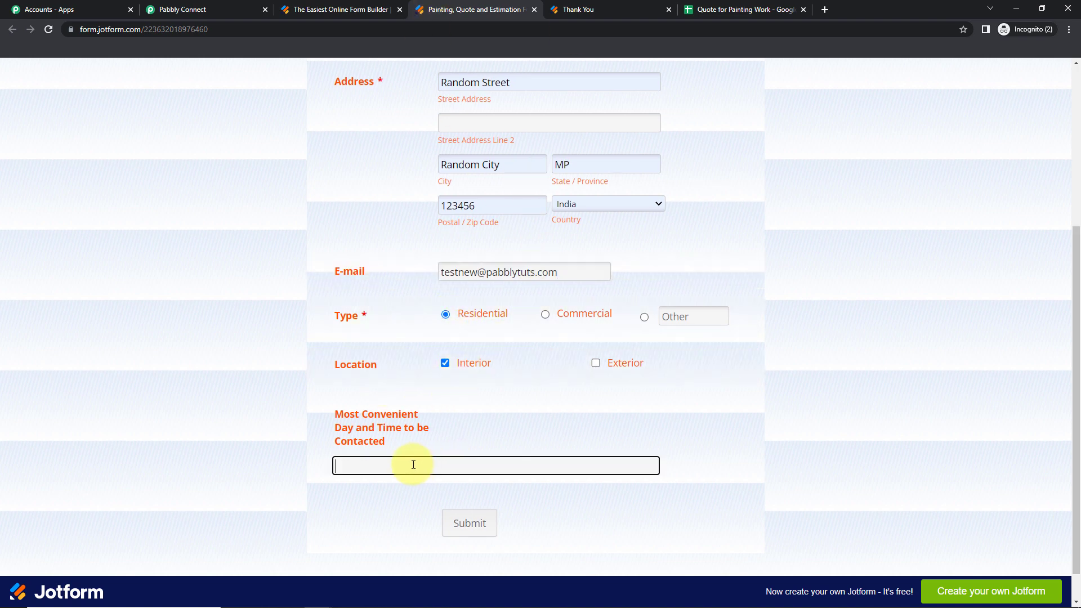
type("Su")
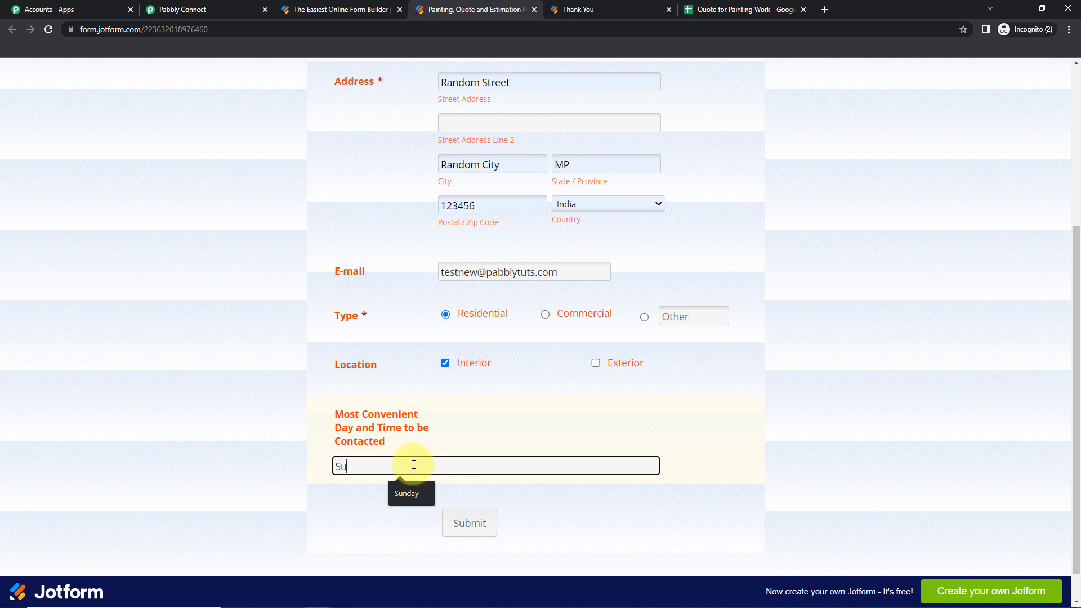
type("nday")
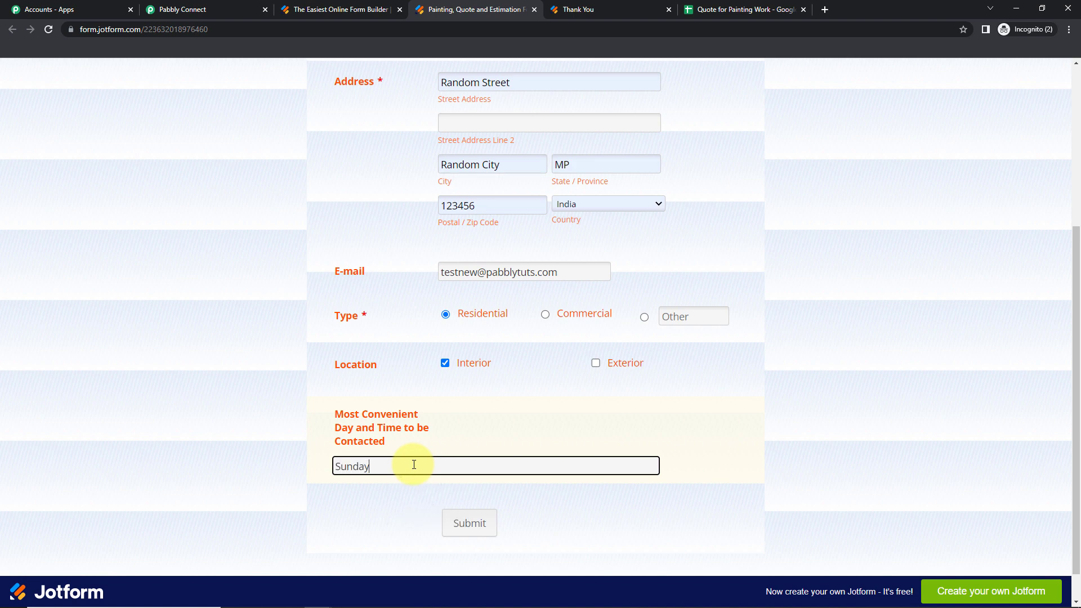
type("; 11-4 pm")
left_click(467, 523)
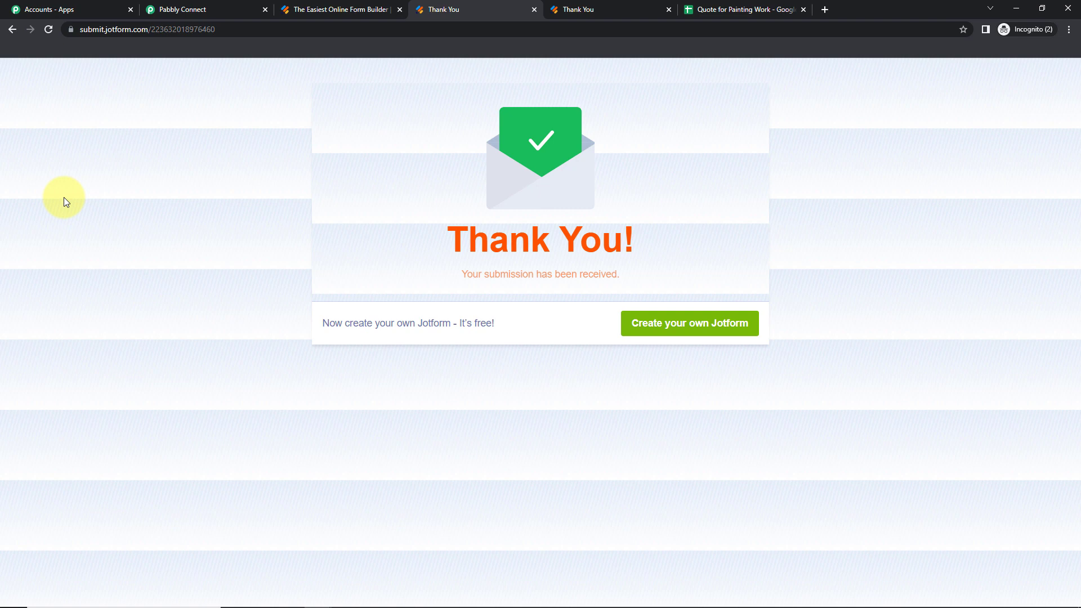
Check the new Residential, Interior row 3 in the sheet, then return to Pabbly Connect
left_click(728, 12)
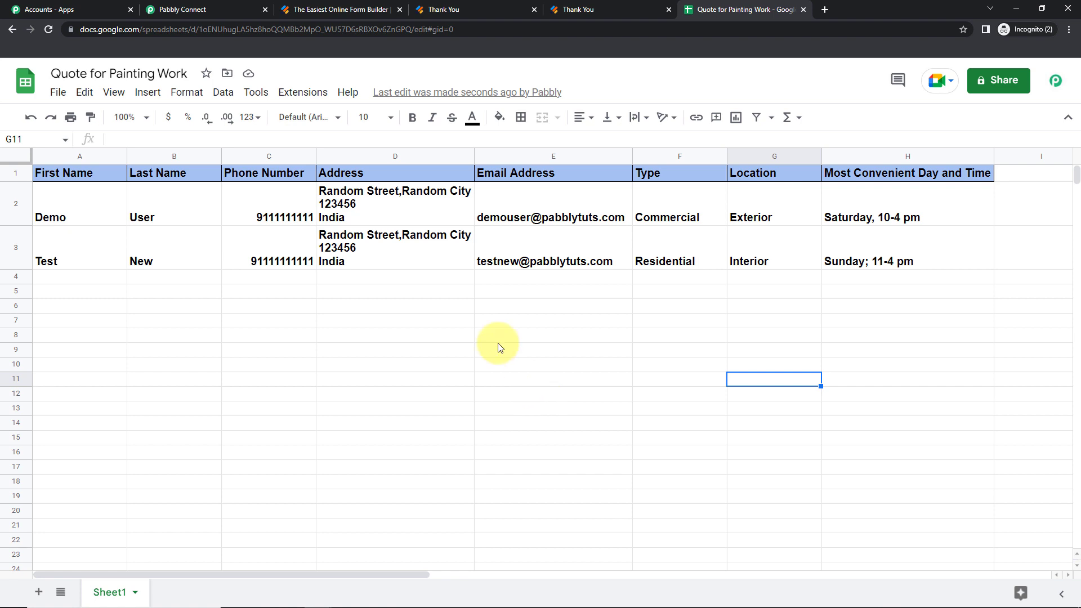
left_click(195, 12)
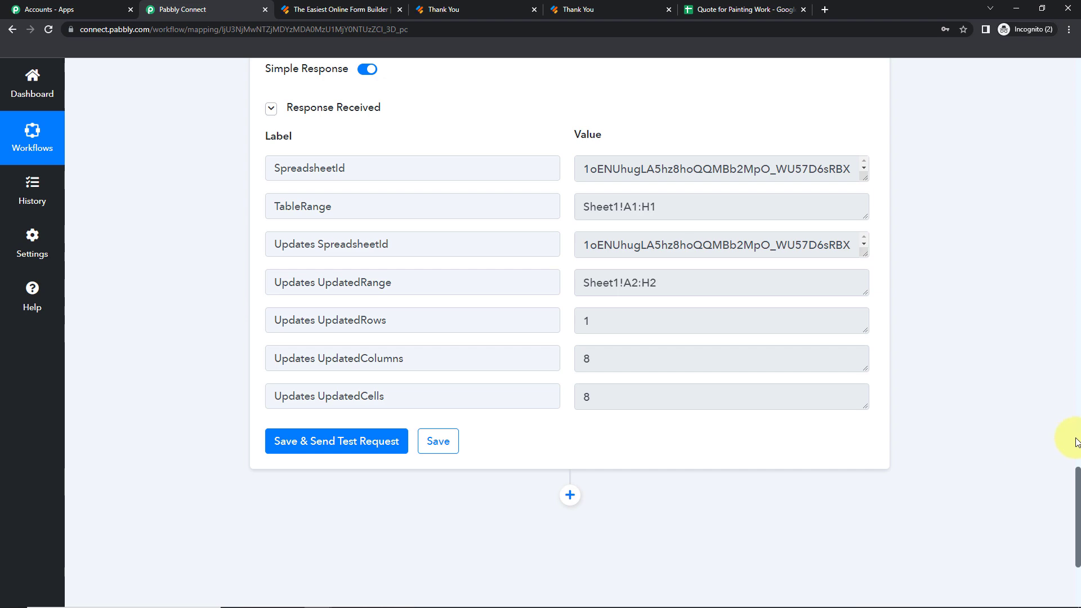
Collapse the JotForm New Response and Google Sheets Add New Row cards
scroll(1051, 337, "up", 10)
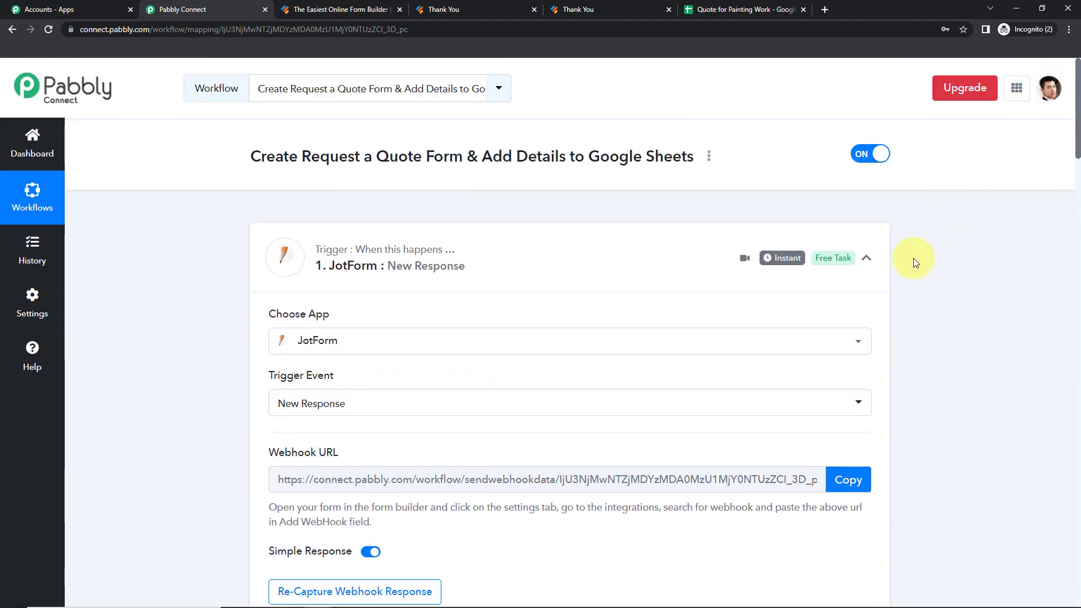
left_click(867, 259)
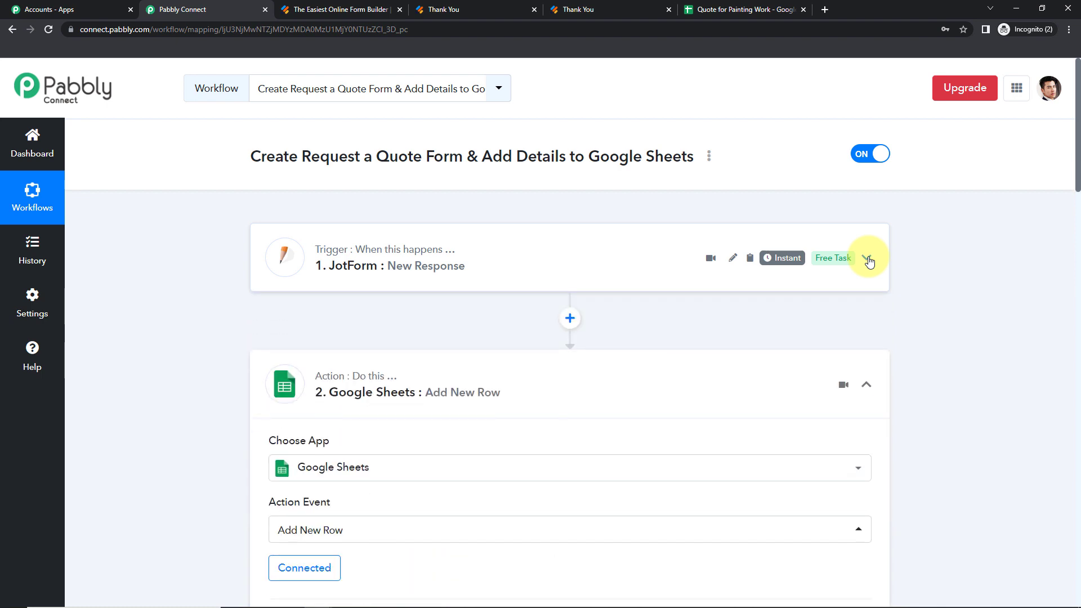
left_click(868, 385)
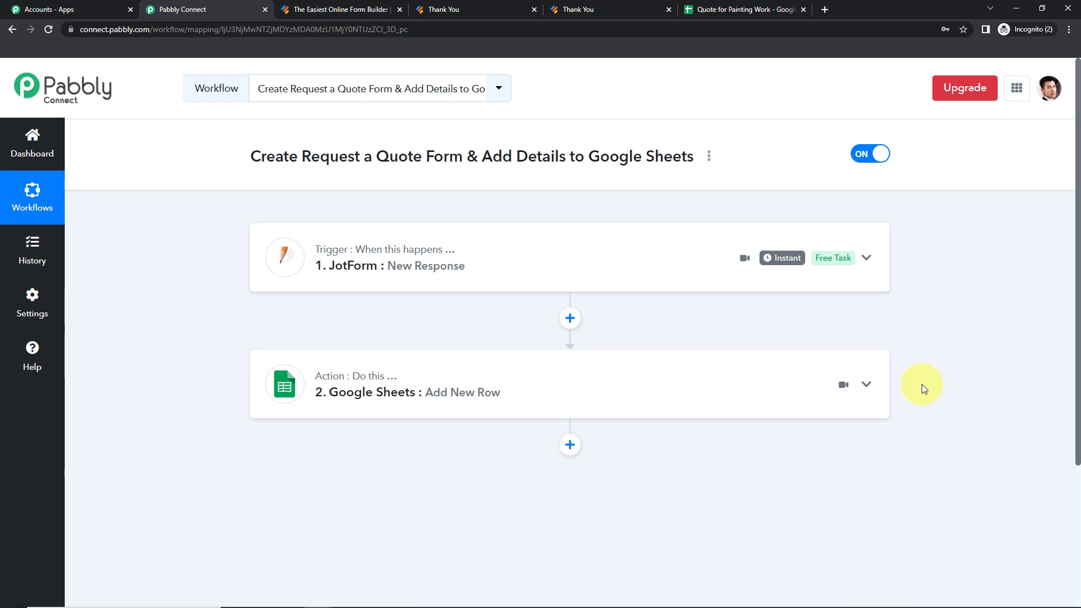